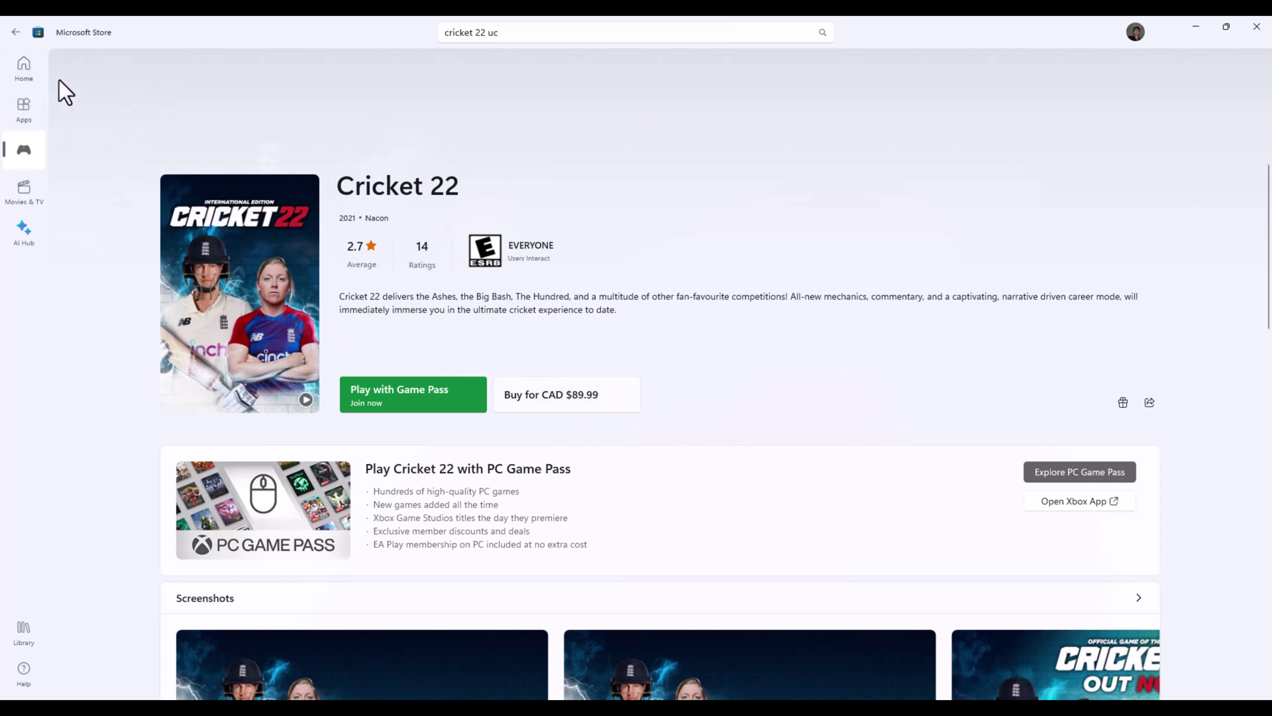
# Step: Visit the Store Settings page from the profile avatar, then return Home and reopen the account menu
pyautogui.click(1134, 32)
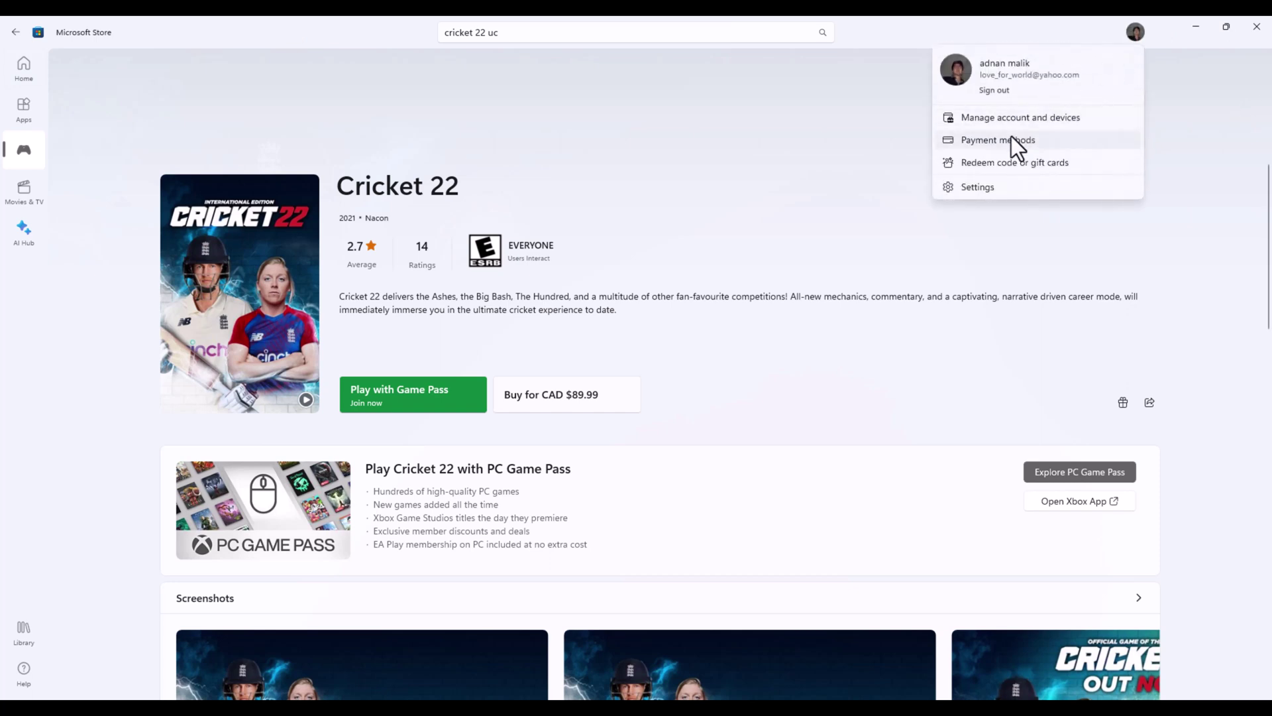
pyautogui.click(980, 191)
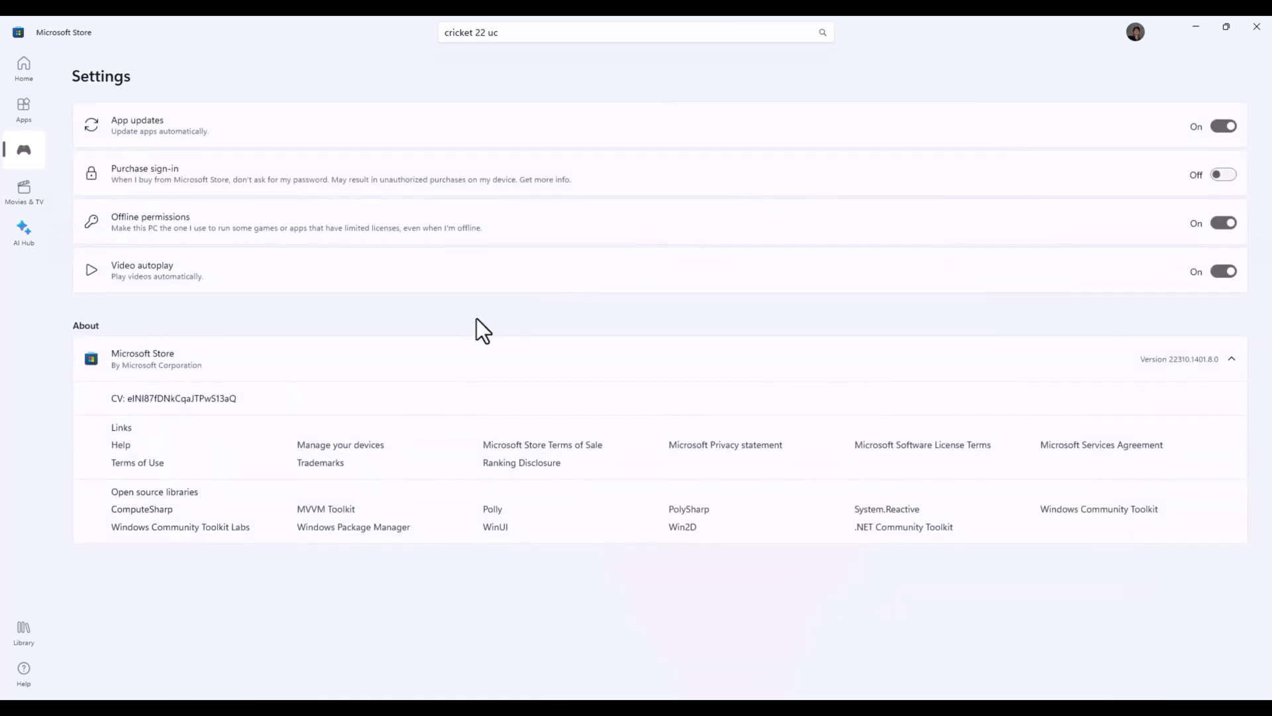
pyautogui.click(1135, 29)
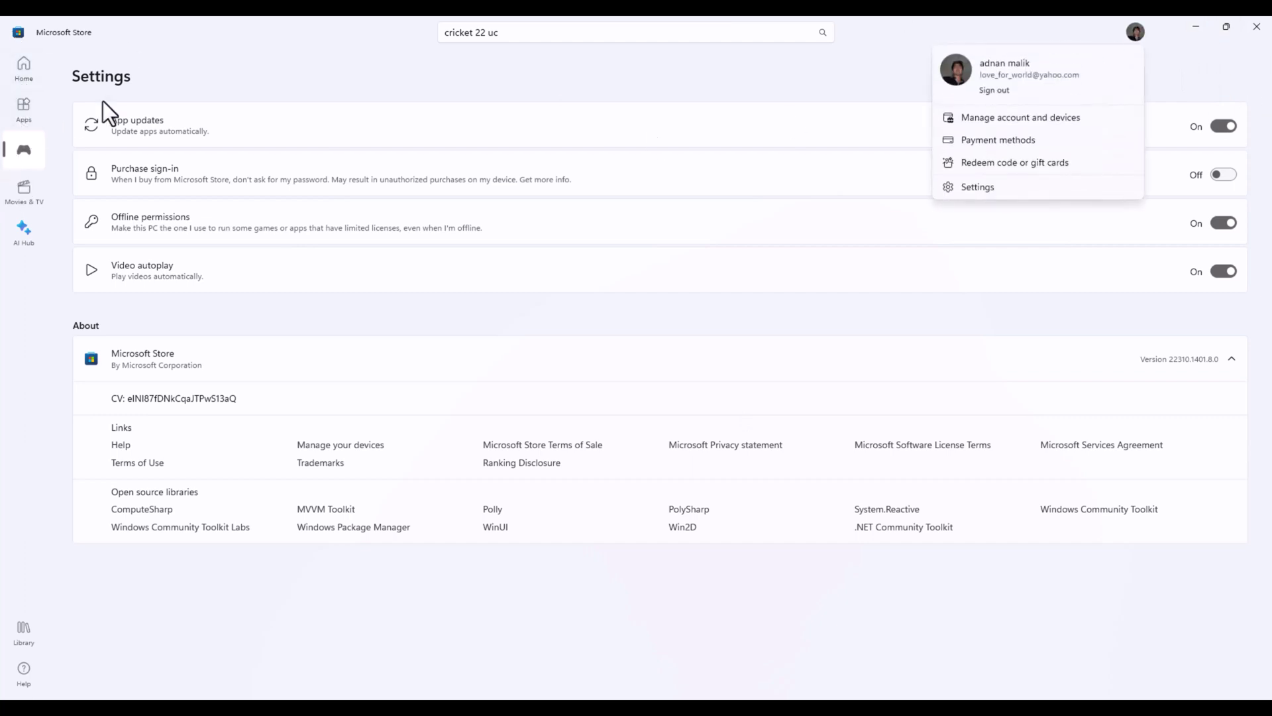
pyautogui.click(232, 56)
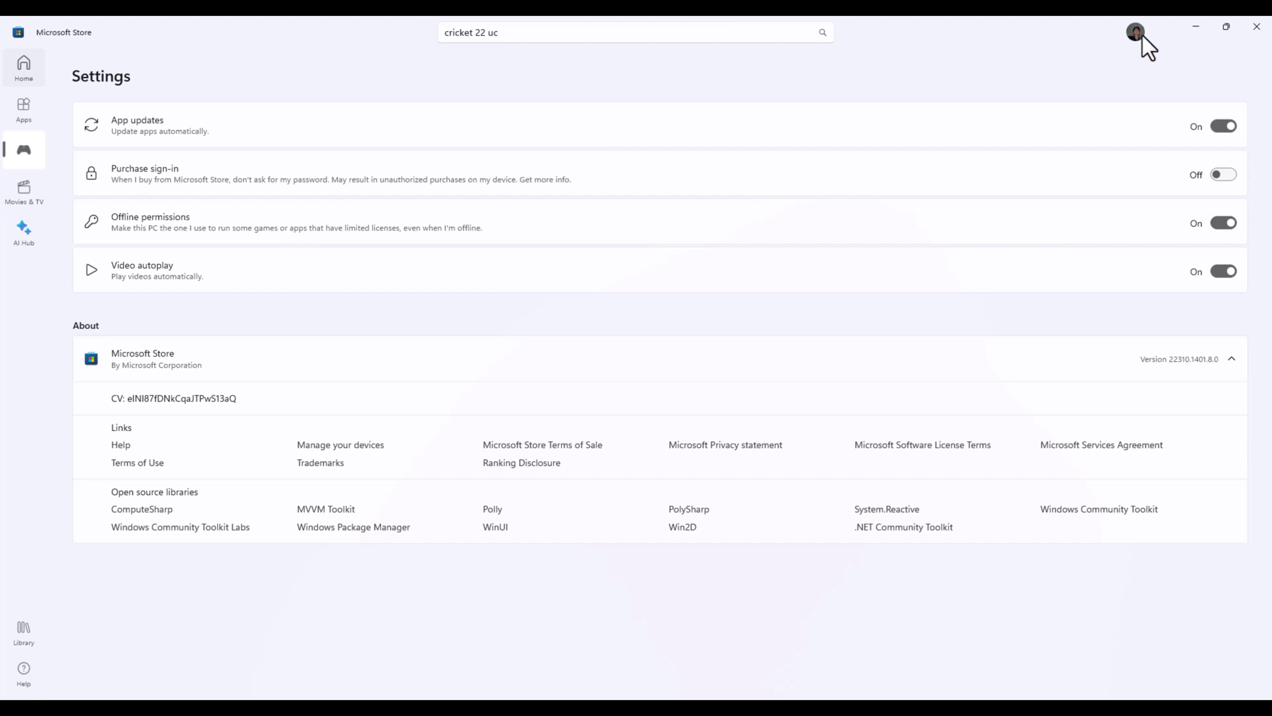
pyautogui.hotkey('alt', 'Left')
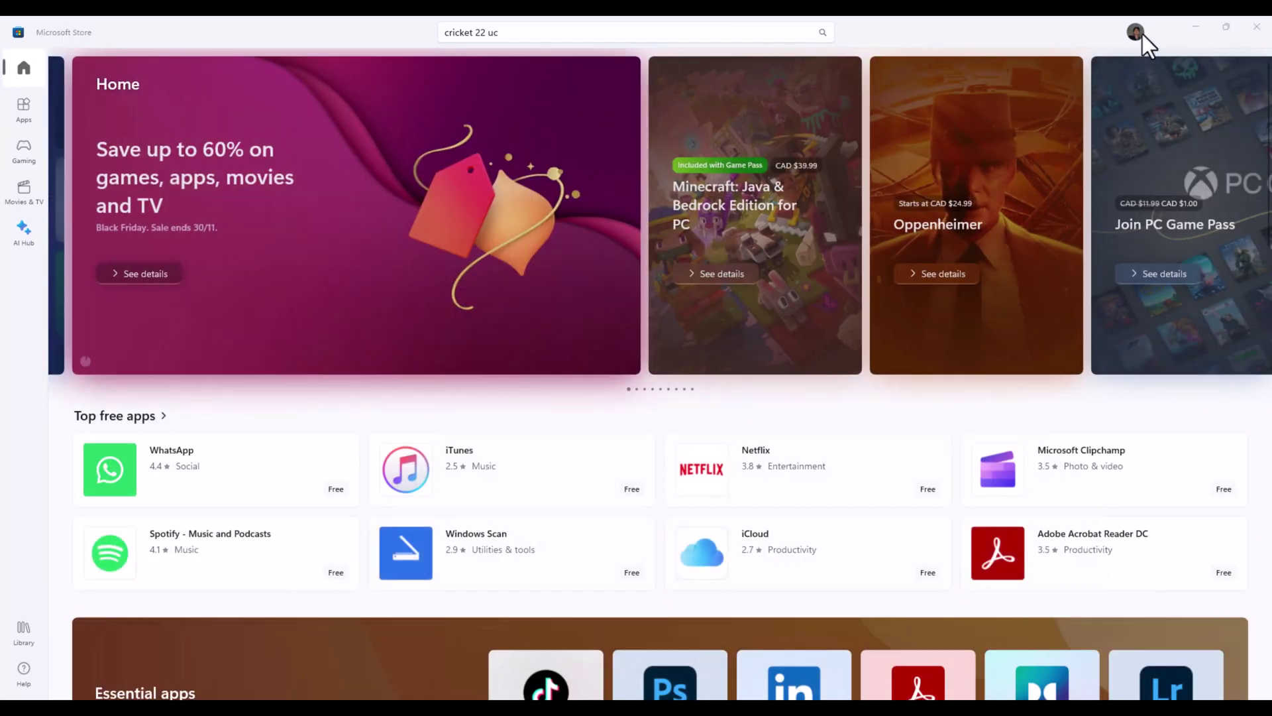
pyautogui.click(1142, 34)
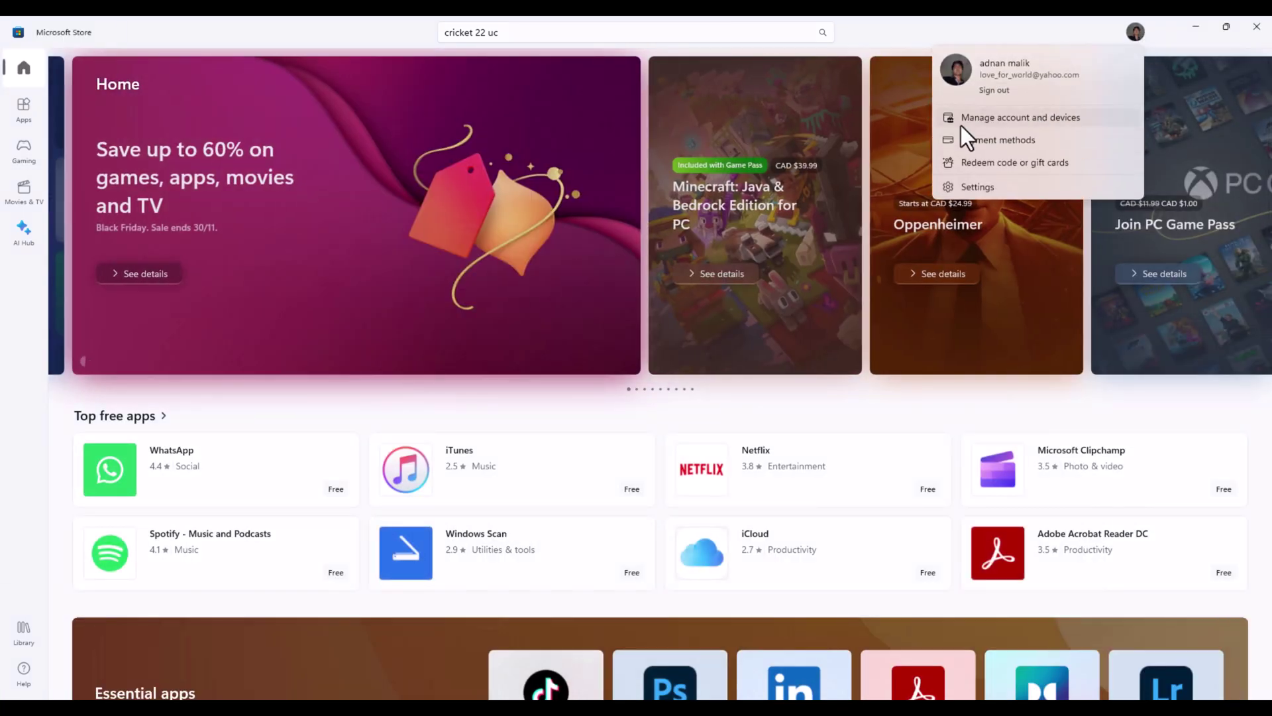
# Step: Open Payment methods, close the duplicate Chrome tab, and review the empty payments page
pyautogui.click(980, 140)
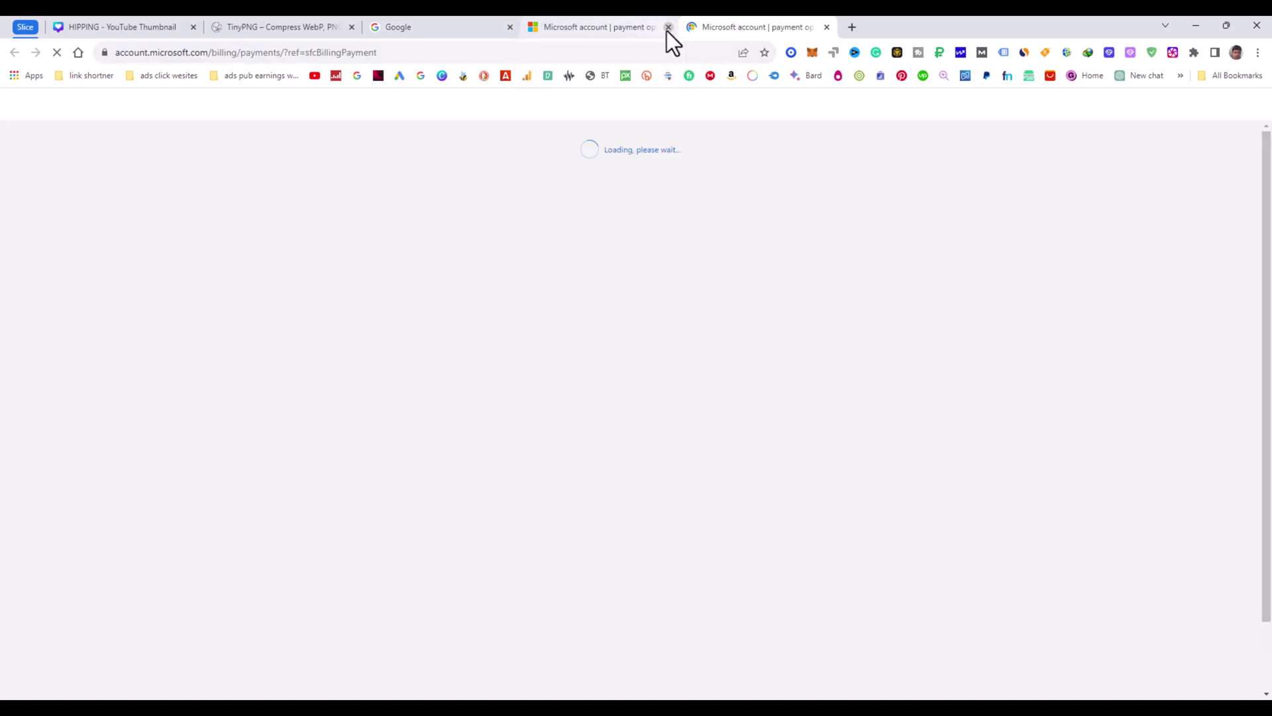
pyautogui.click(668, 27)
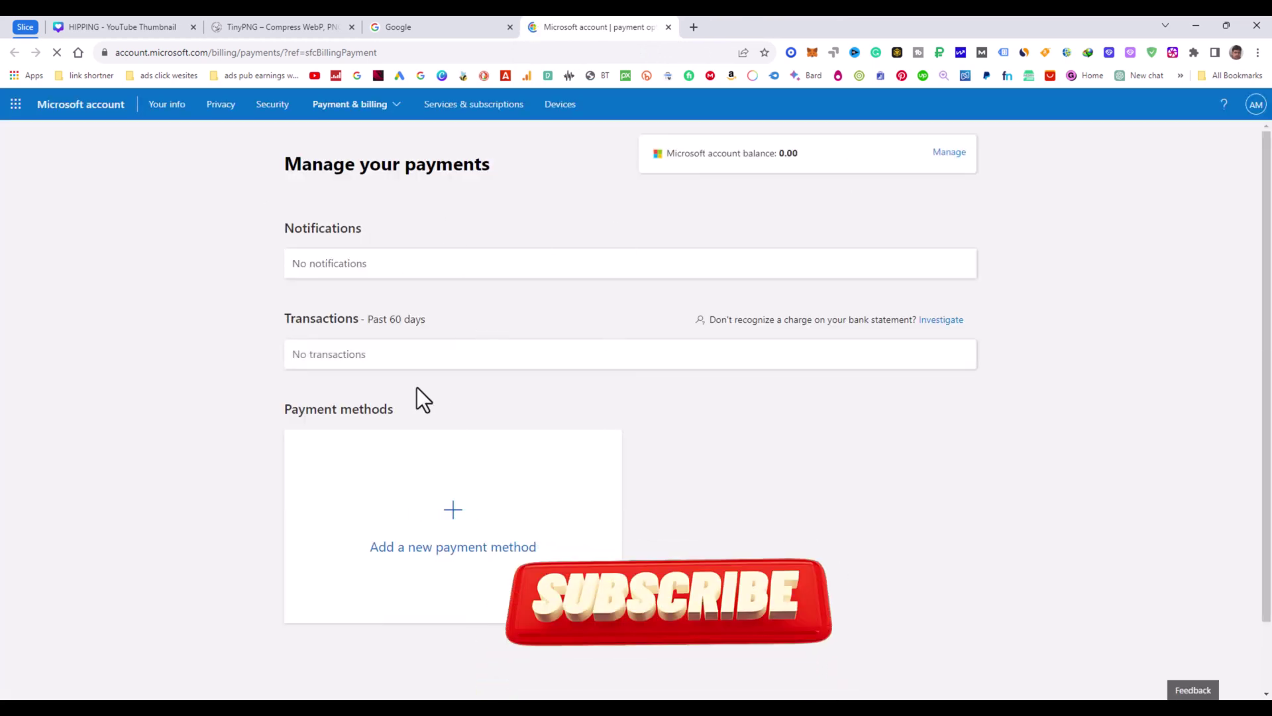
pyautogui.scroll(-2, 416, 385)
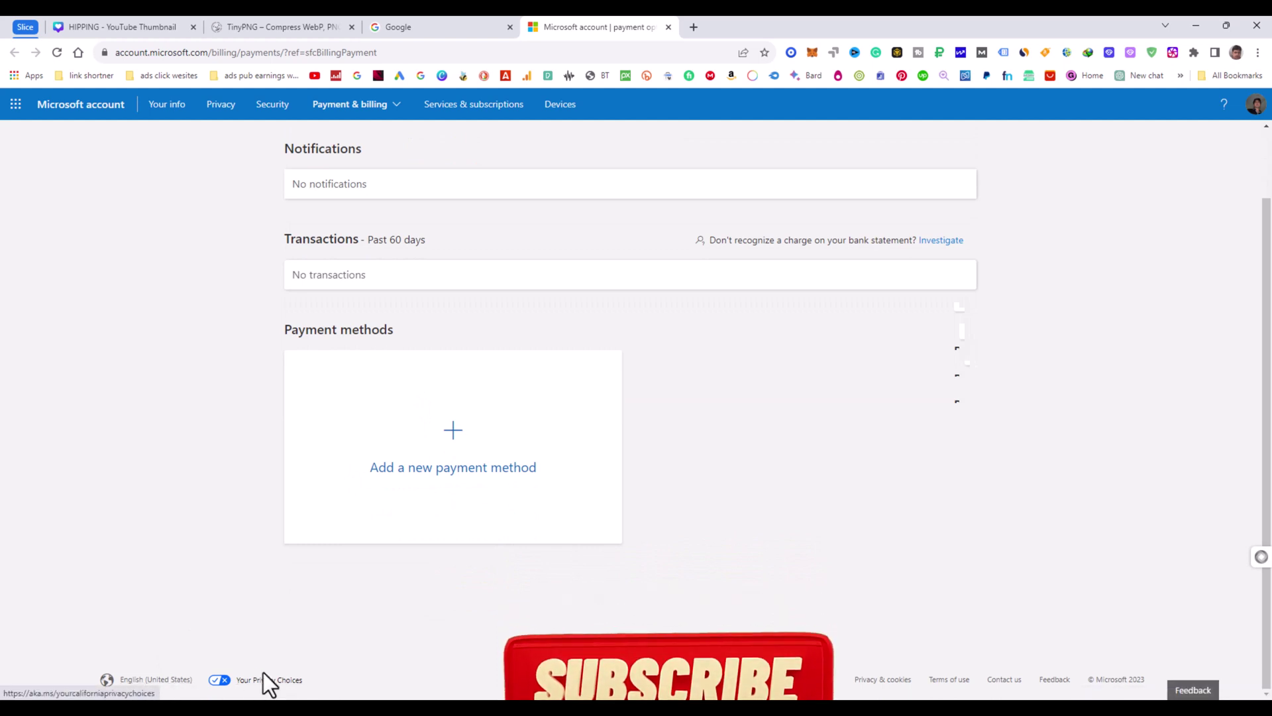
pyautogui.scroll(2, 625, 459)
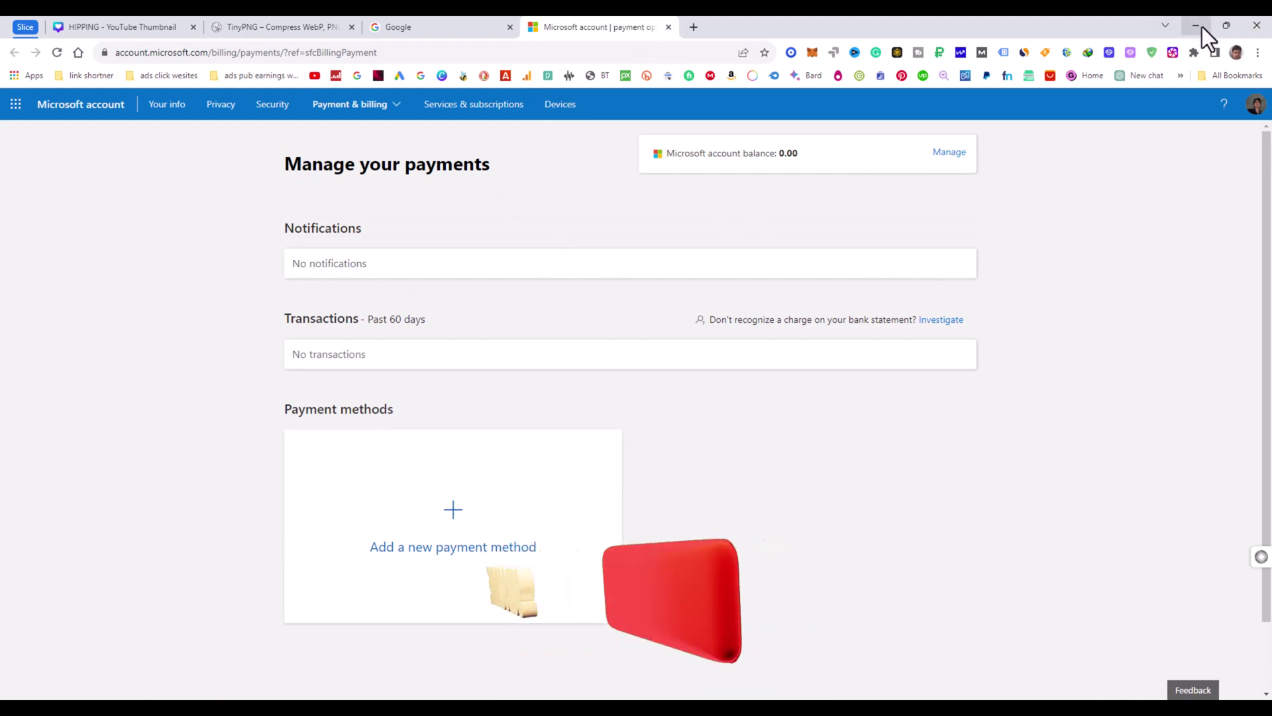
pyautogui.press('super')
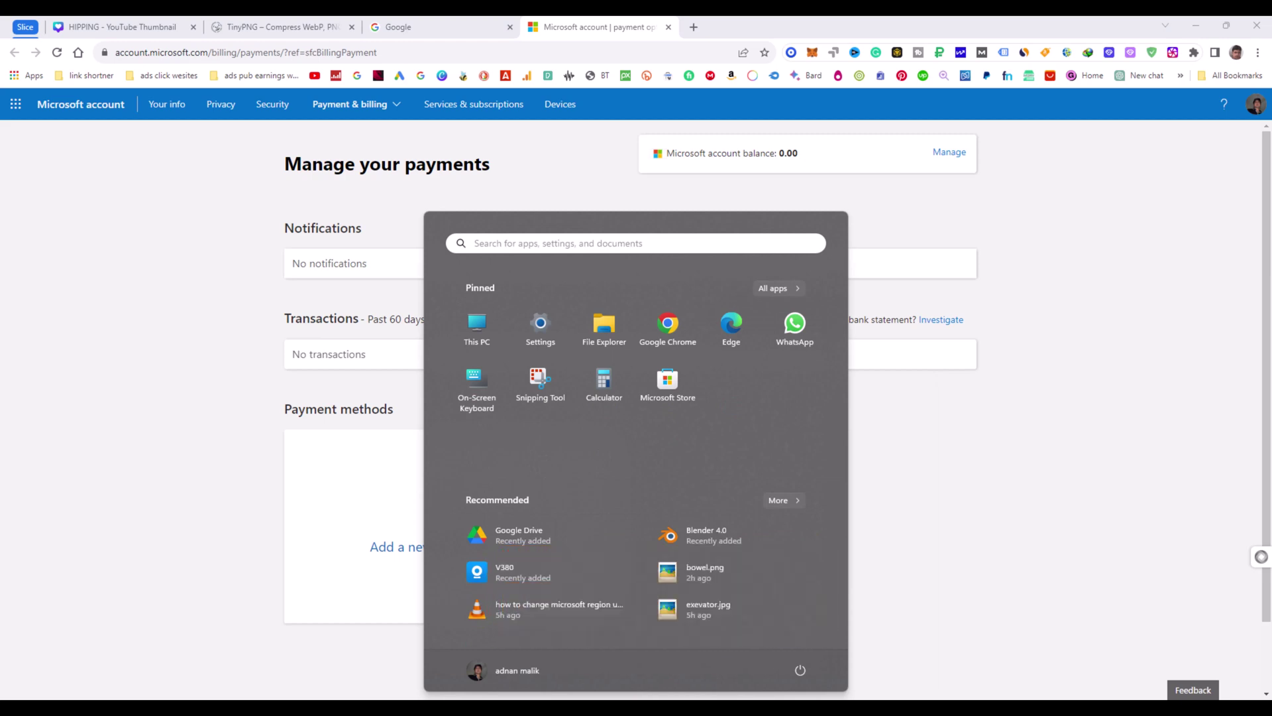
# Step: Search Microsoft Store for 'cricket 22 uc' and open the Cricket 22 product page
pyautogui.click(667, 379)
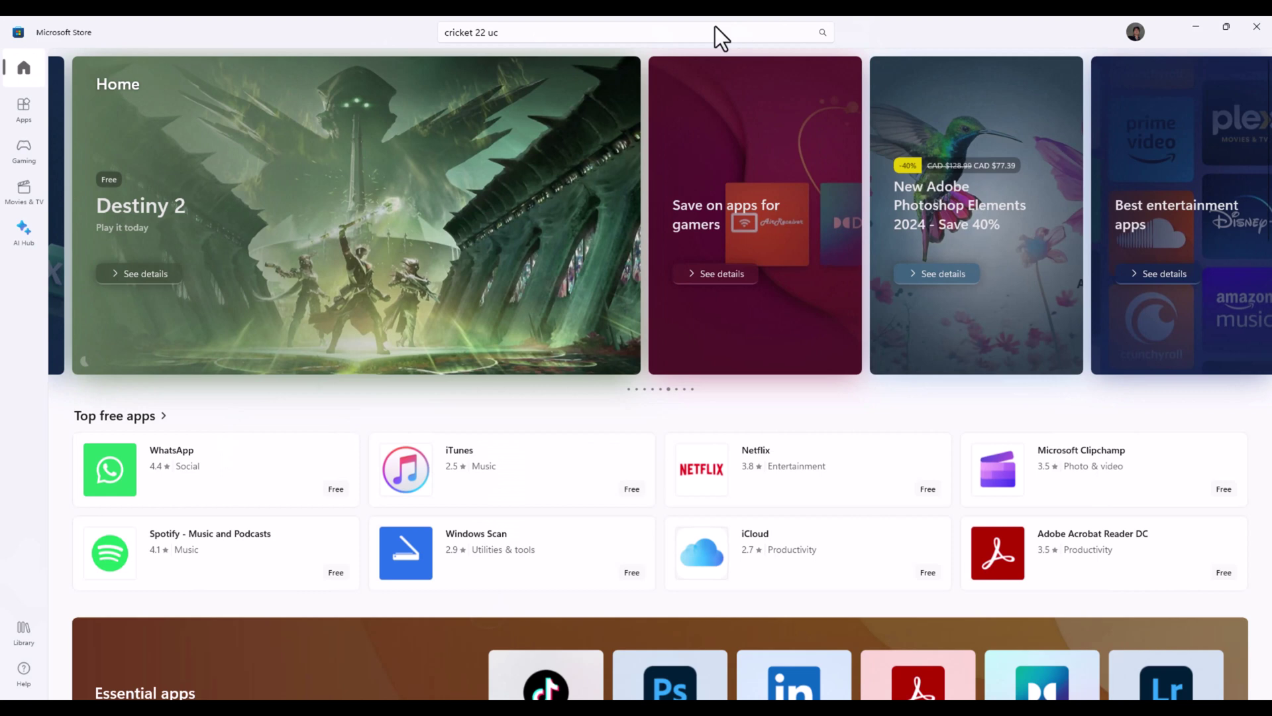
pyautogui.click(822, 33)
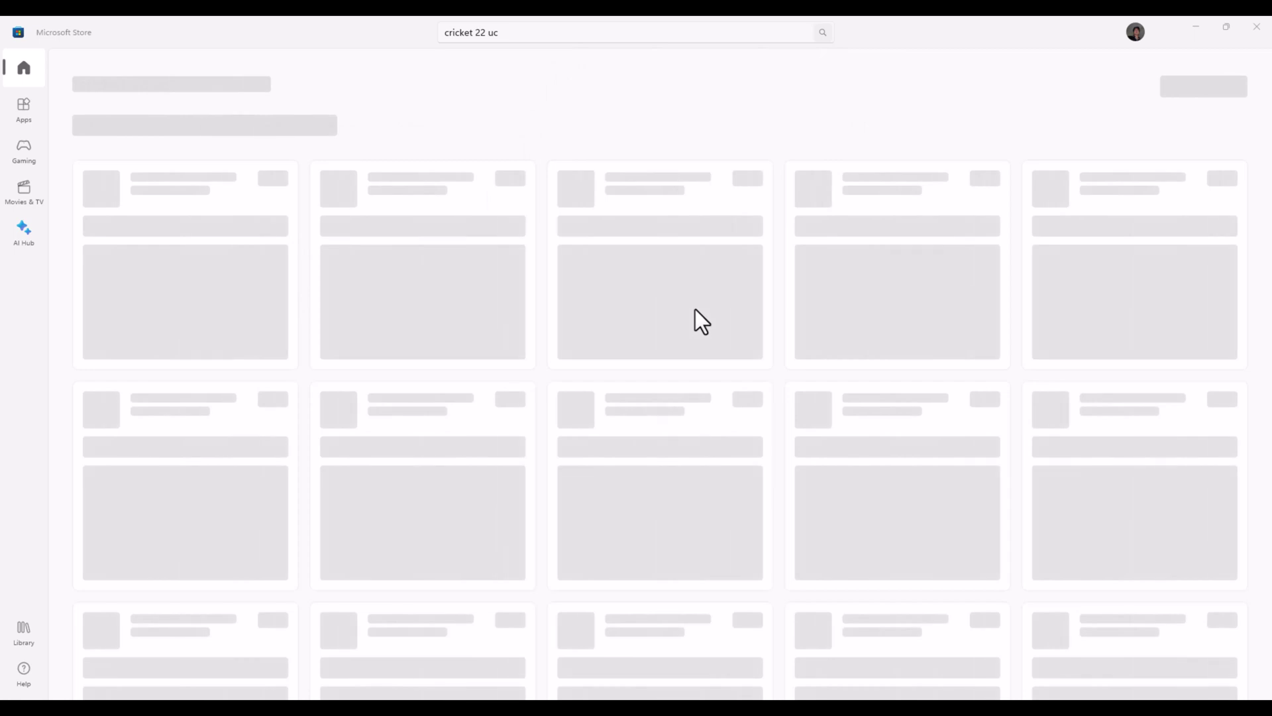
pyautogui.moveTo(641, 706)
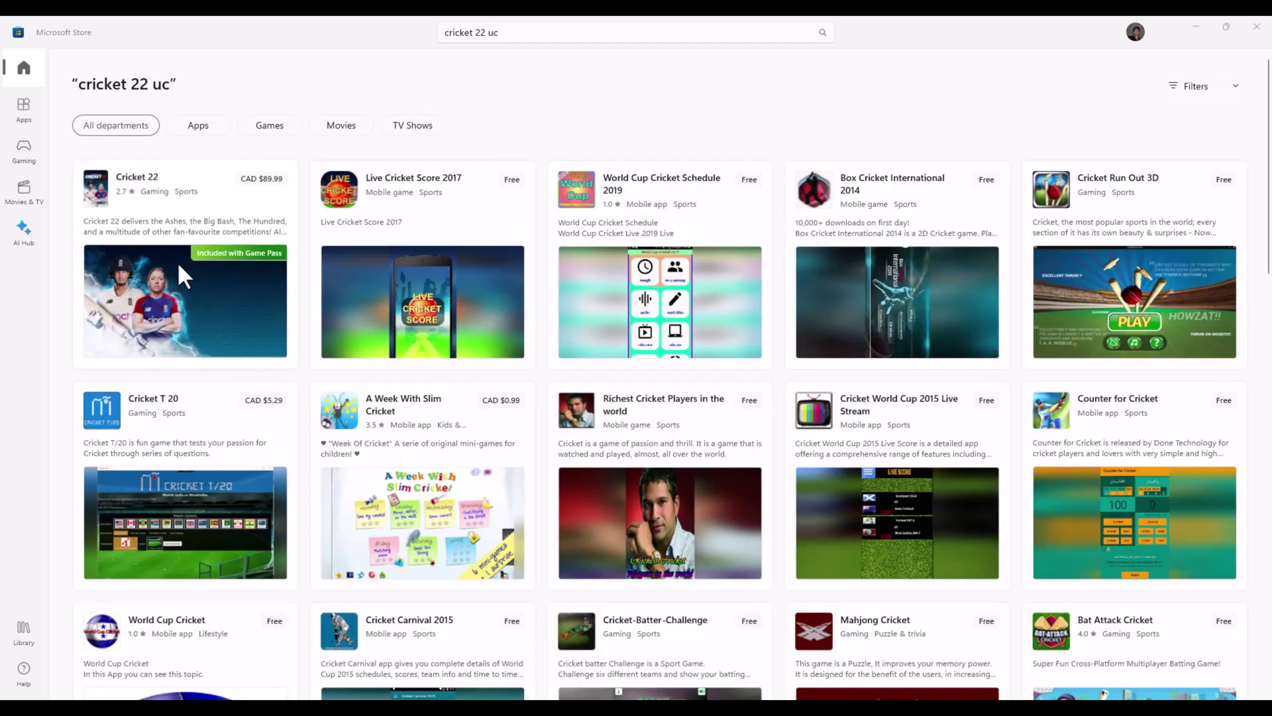
pyautogui.click(161, 292)
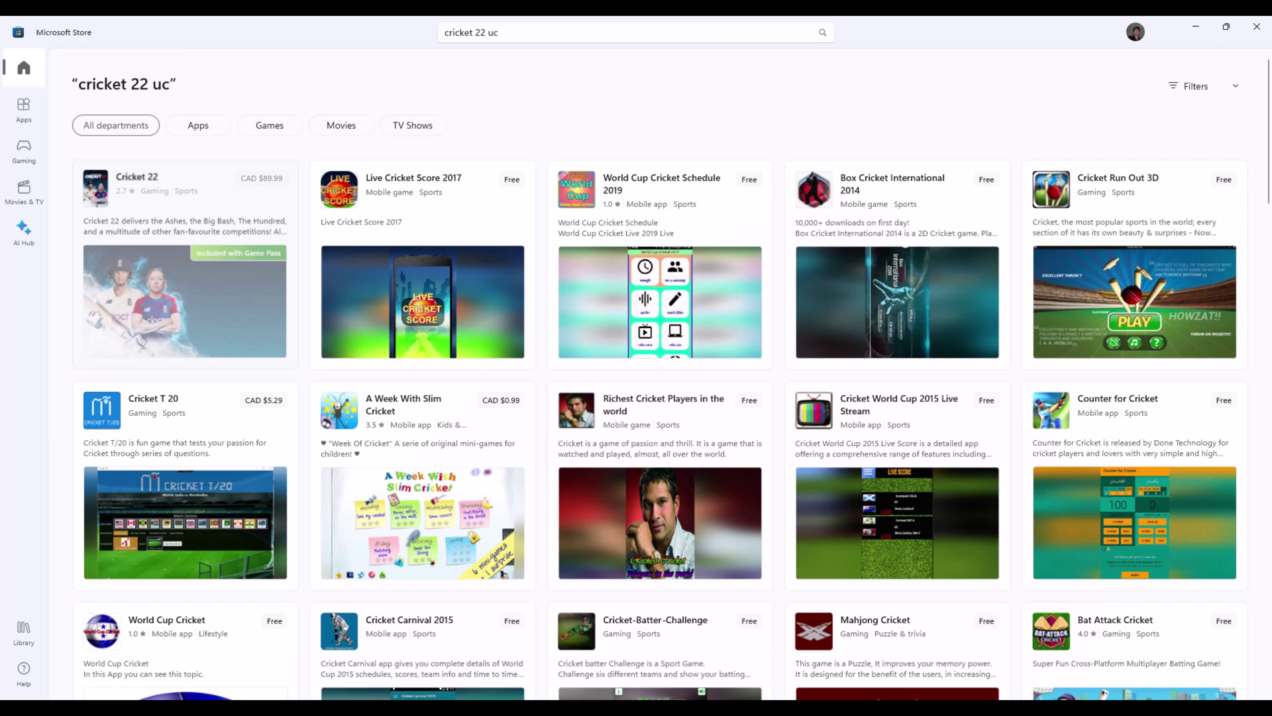
pyautogui.moveTo(642, 707)
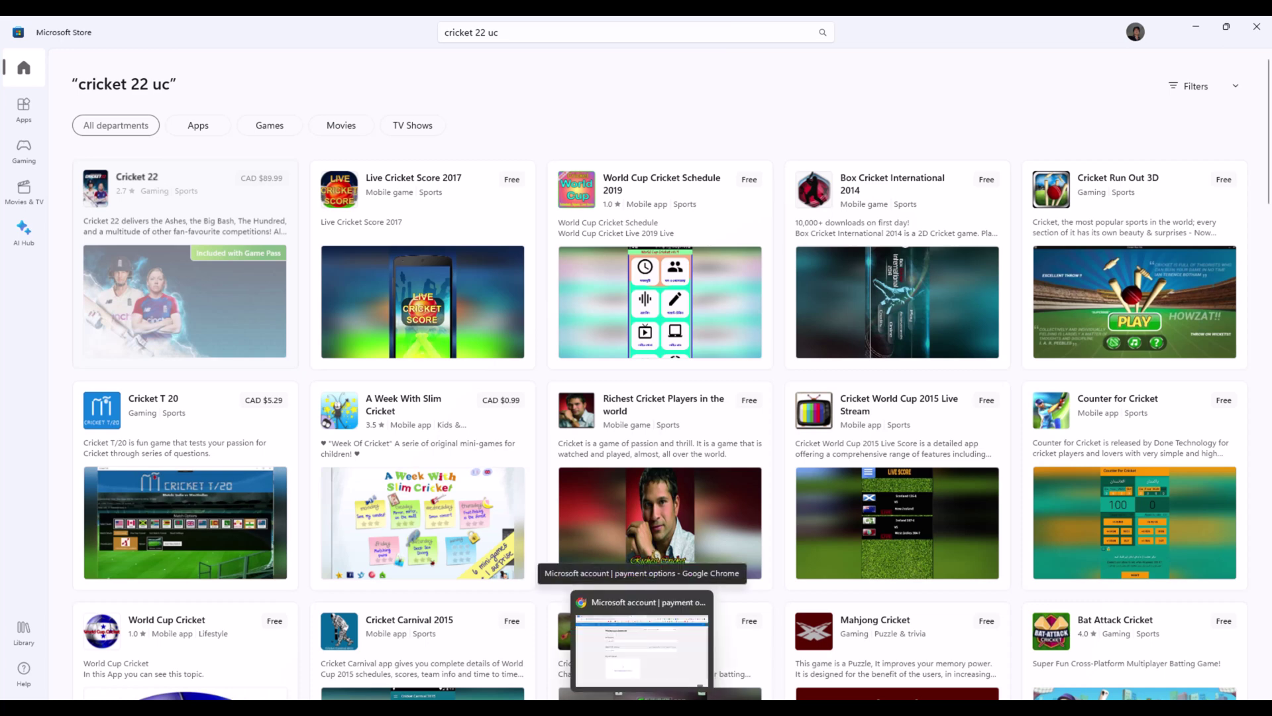
pyautogui.press('super')
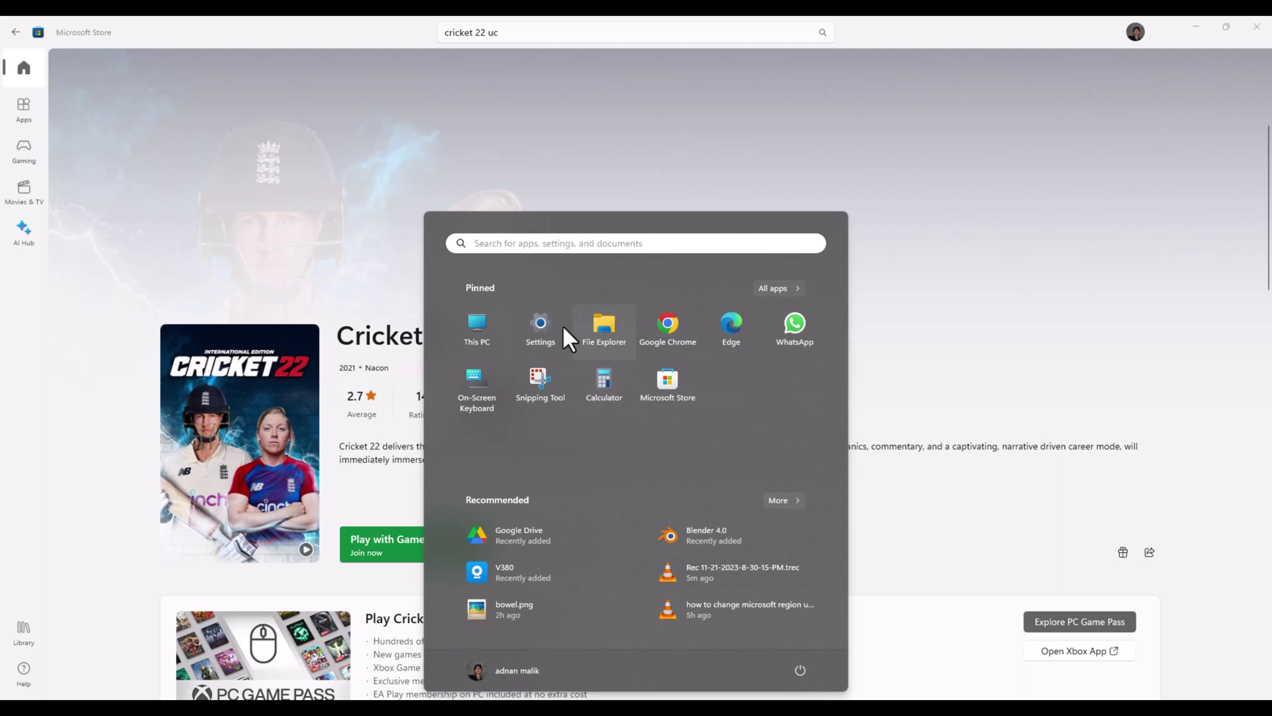
# Step: Search Windows Settings for 're' and go to Region settings on the Language & region page
pyautogui.click(530, 322)
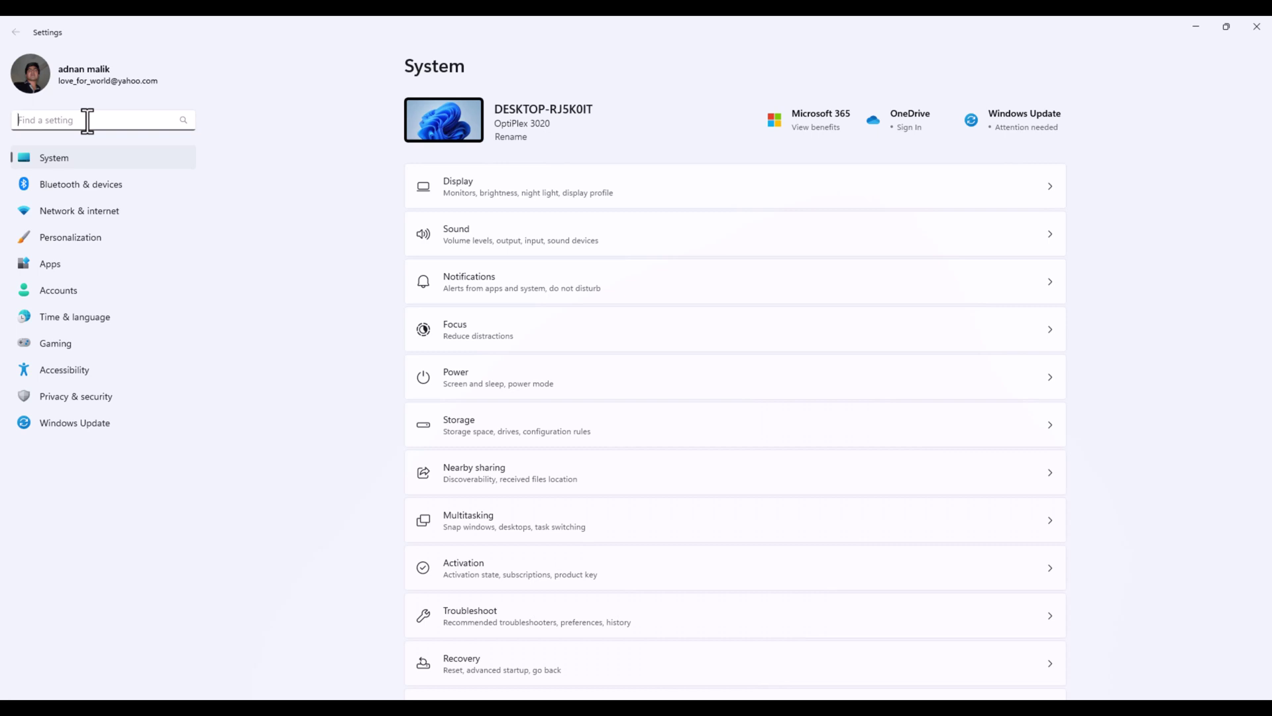
pyautogui.write('re')
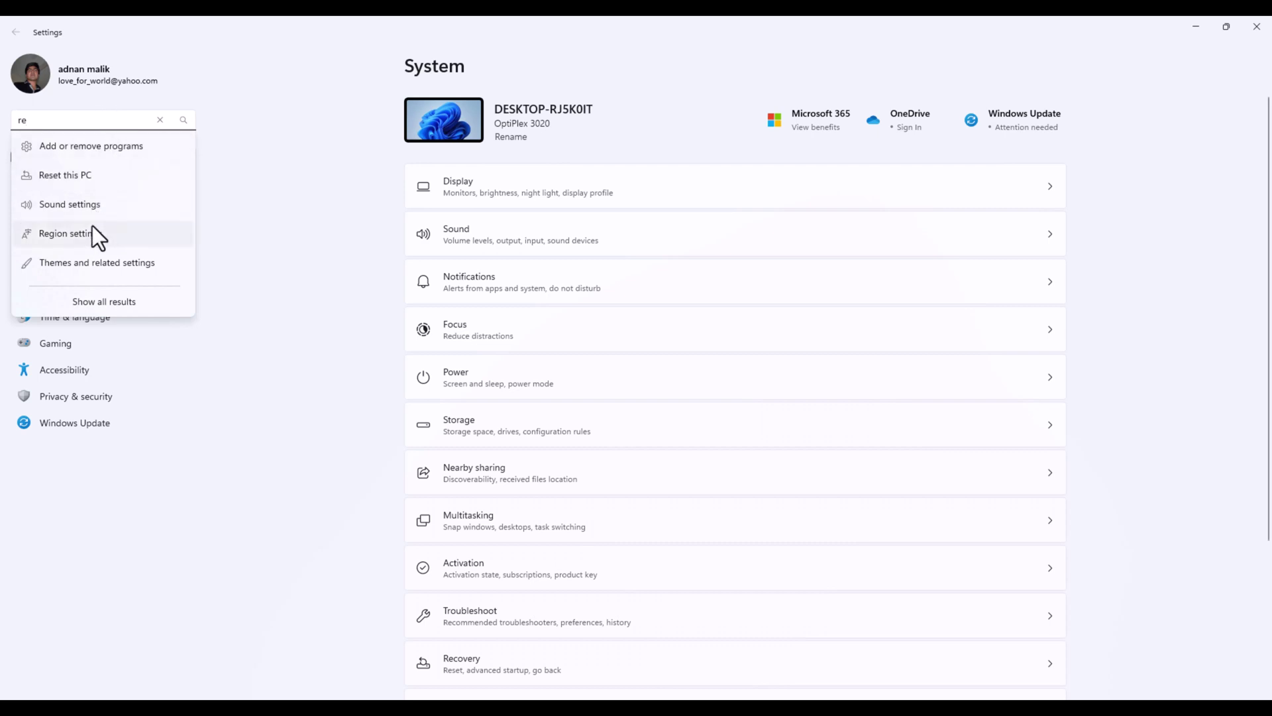
pyautogui.click(92, 248)
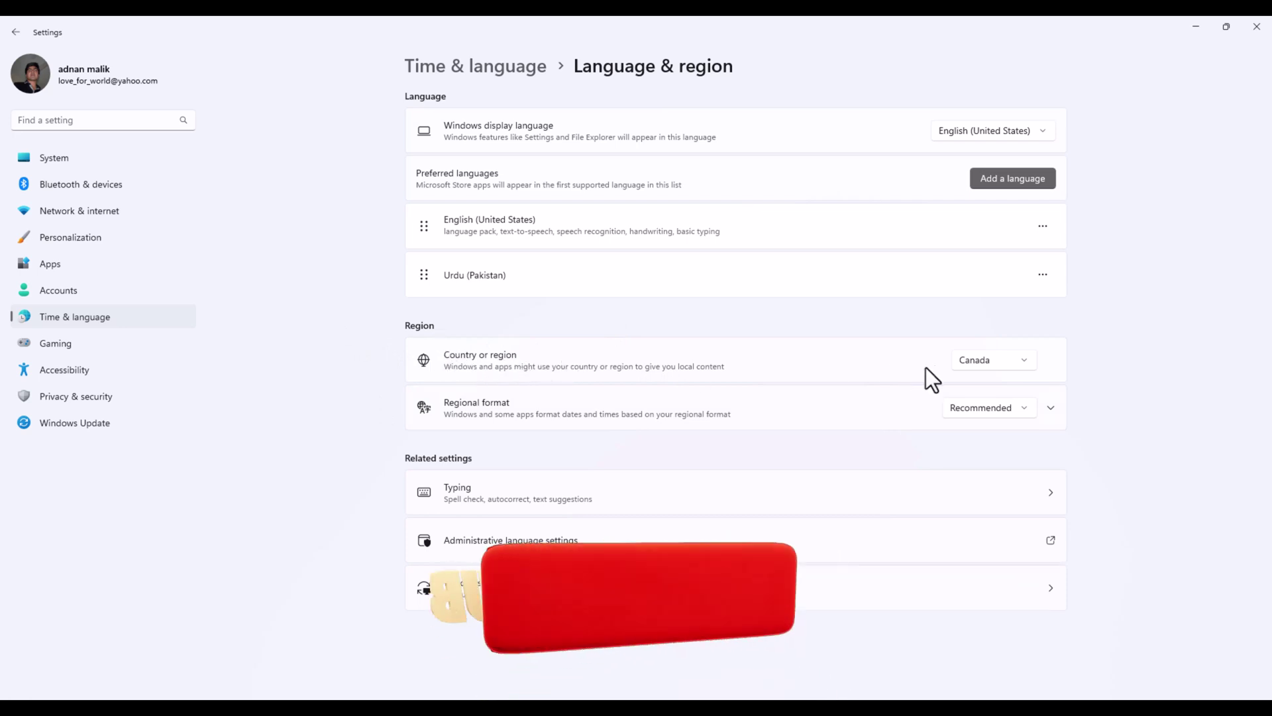
# Step: Change Country or region from Canada to Pakistan in the dropdown list
pyautogui.click(1015, 359)
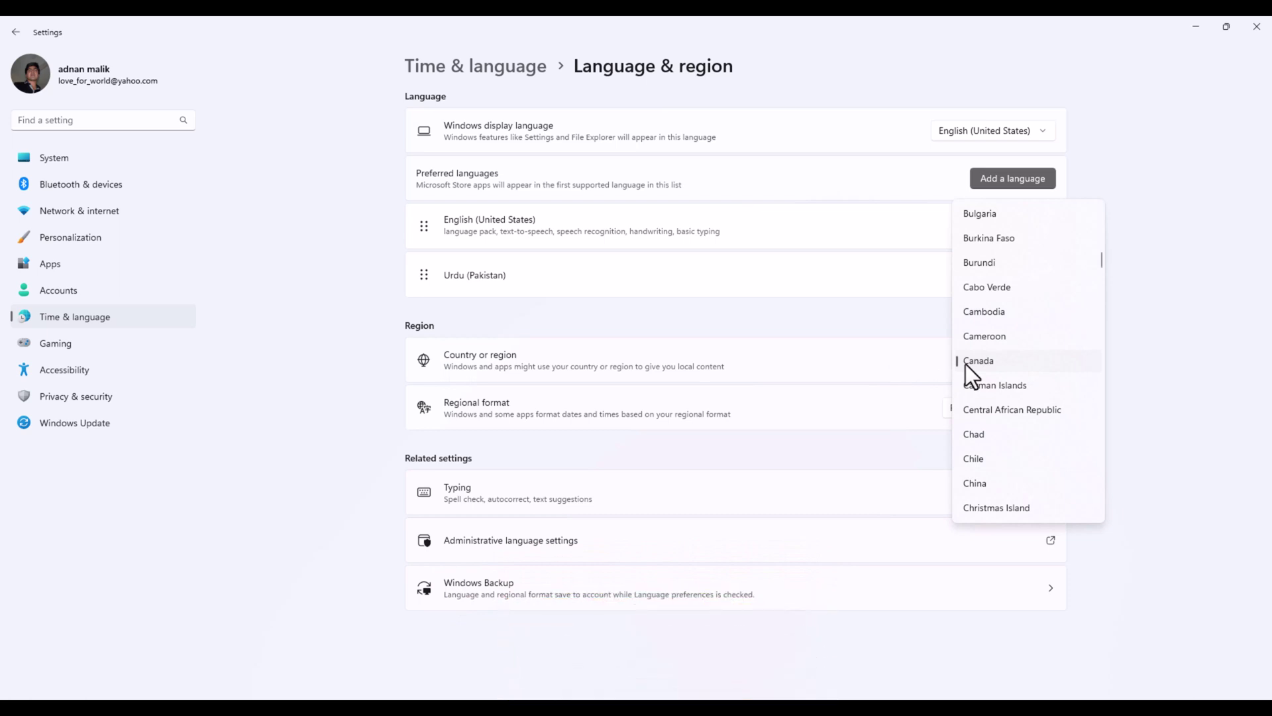
pyautogui.scroll(-2, 1007, 372)
pyautogui.scroll(-3, 1008, 372)
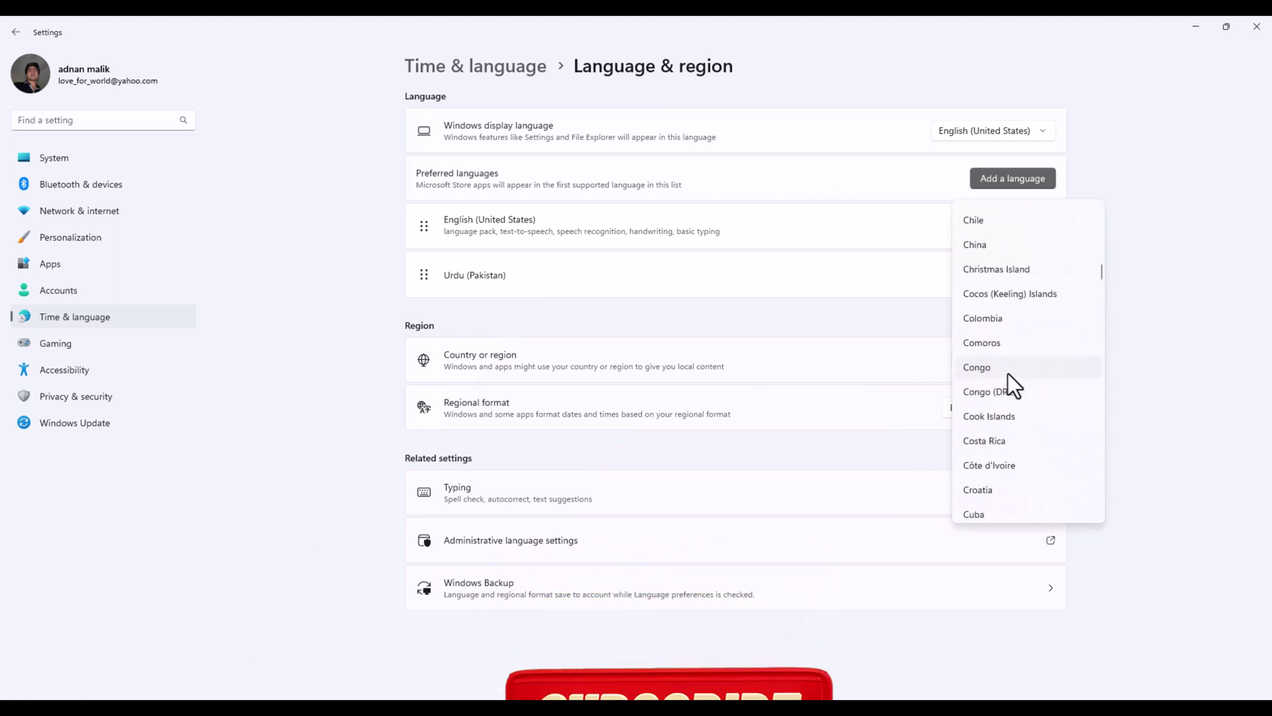
pyautogui.scroll(-3, 1007, 372)
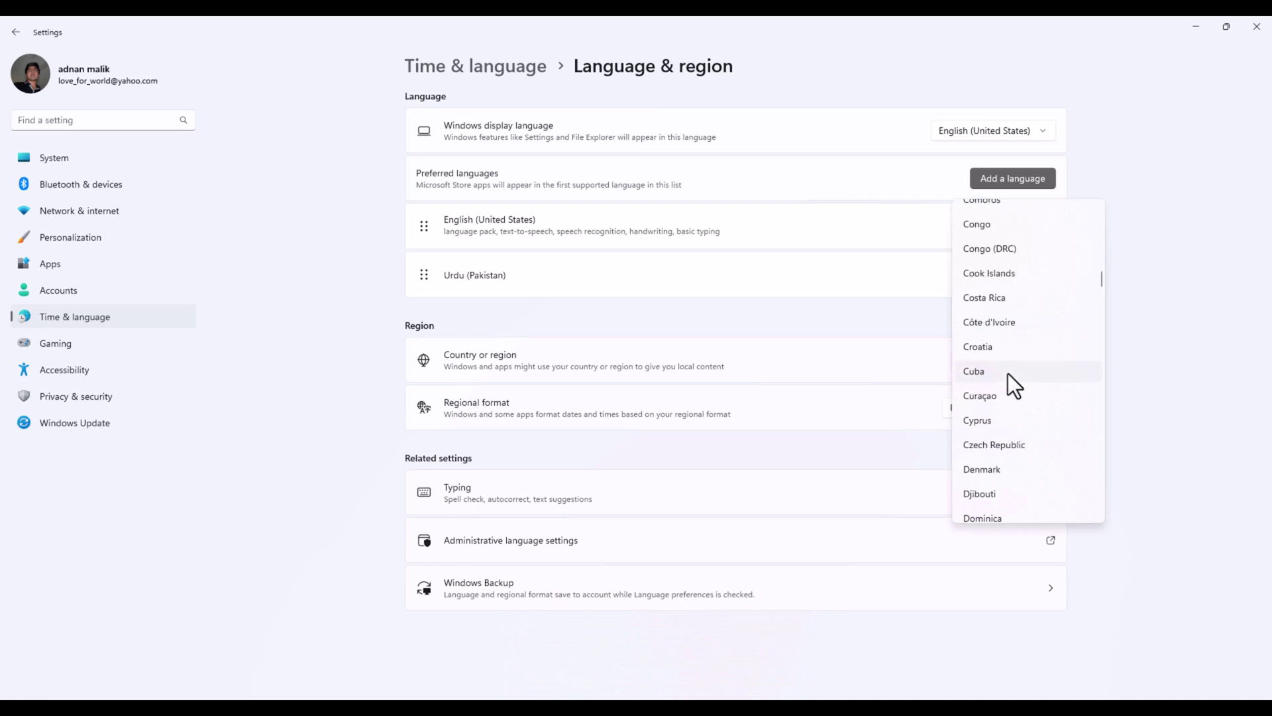
pyautogui.scroll(-3, 1008, 372)
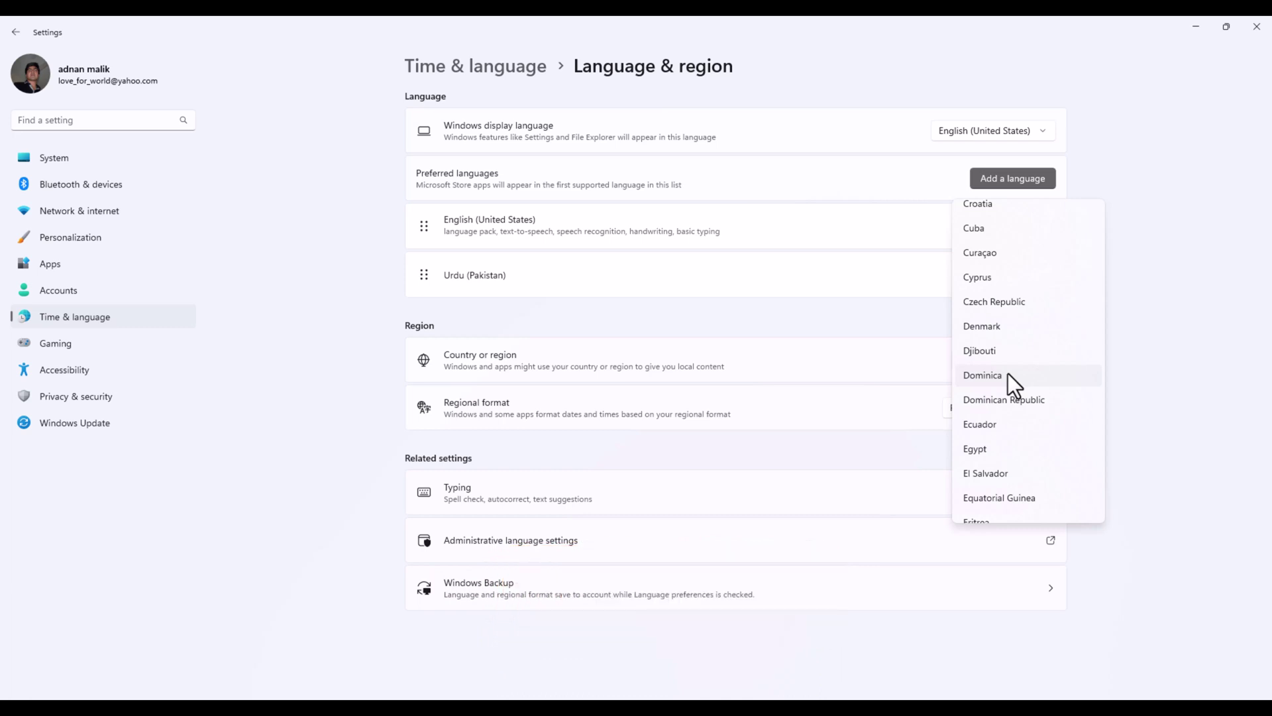
pyautogui.scroll(-6, 1007, 372)
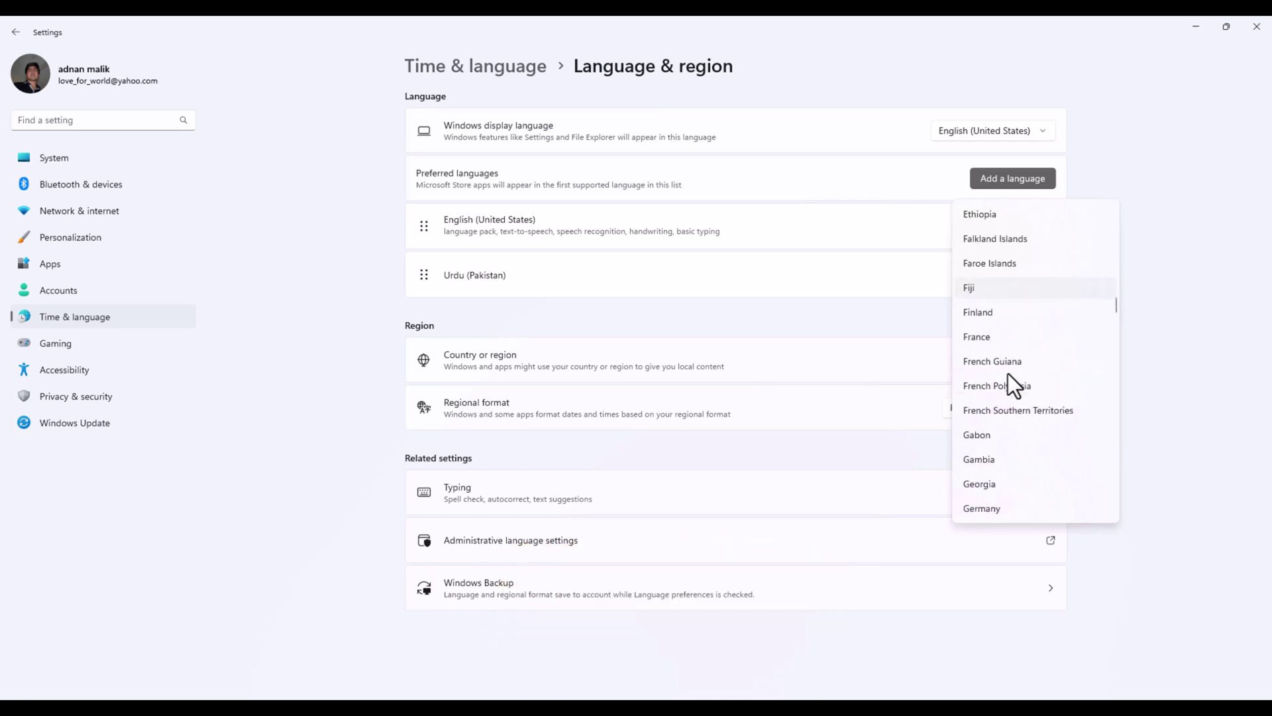
pyautogui.scroll(-10, 1008, 374)
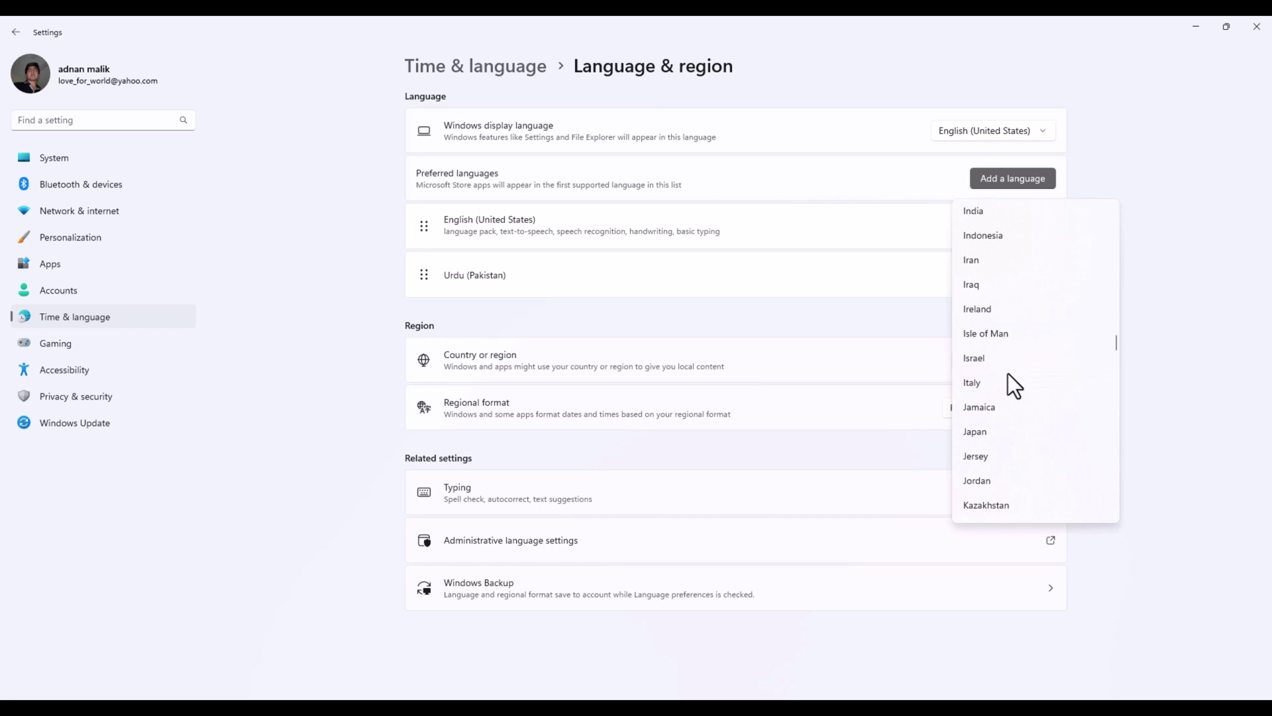
pyautogui.scroll(-9, 1008, 373)
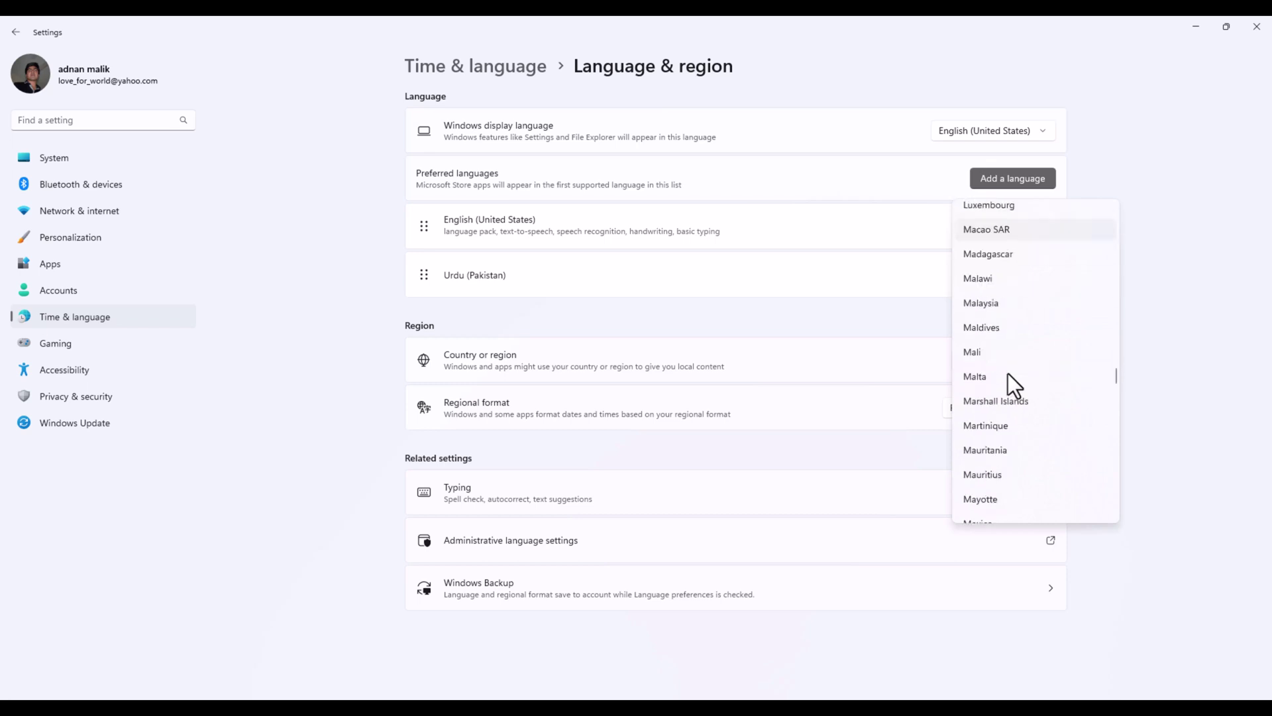
pyautogui.scroll(-10, 1008, 373)
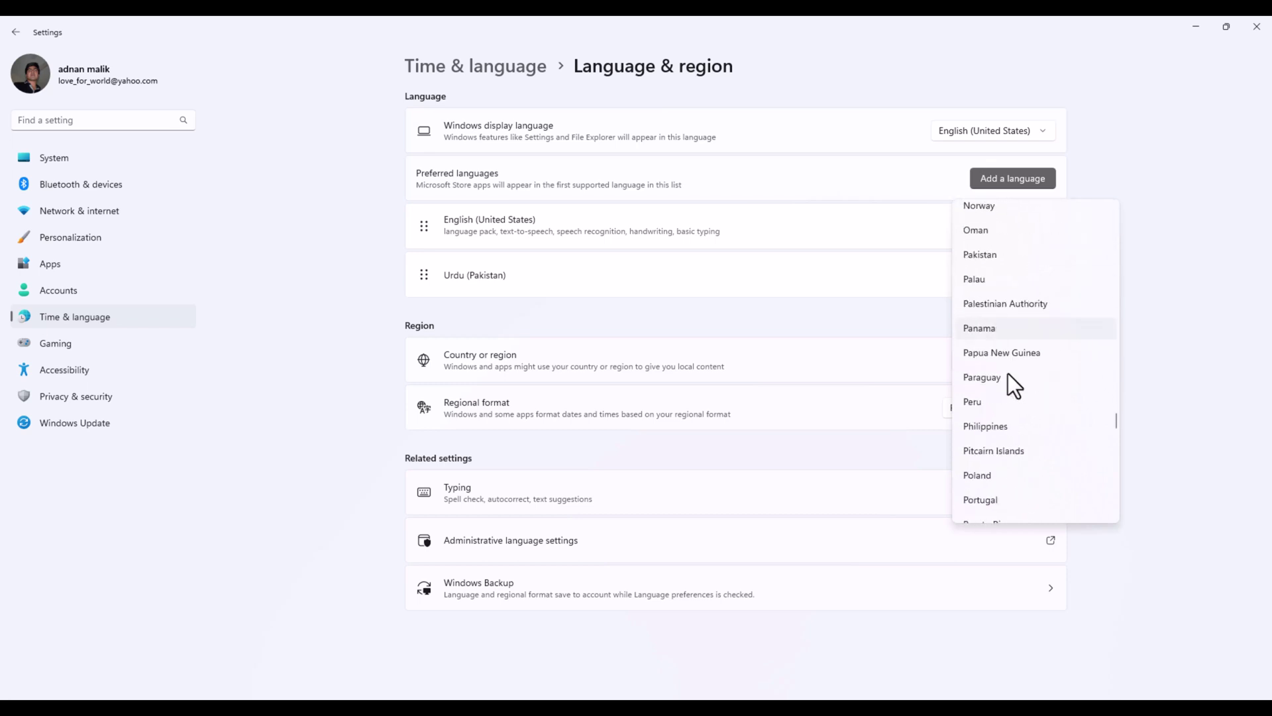
pyautogui.scroll(-4, 1008, 385)
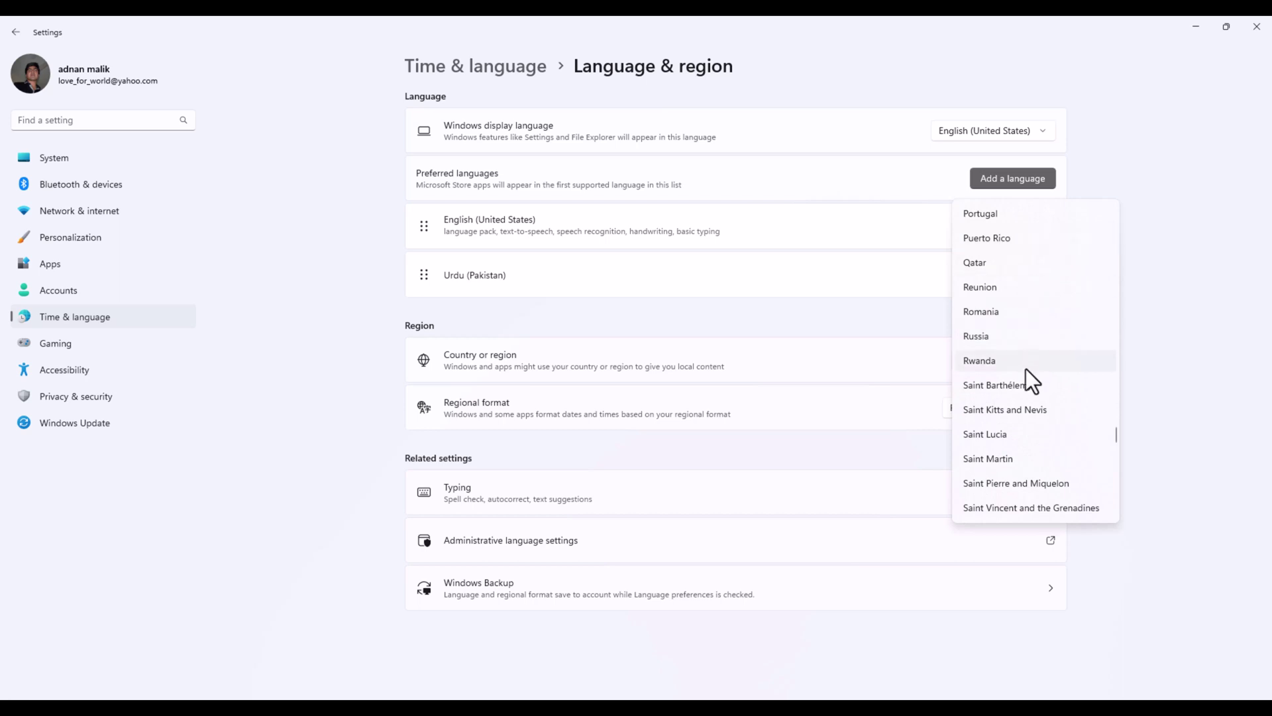
pyautogui.scroll(2, 1026, 368)
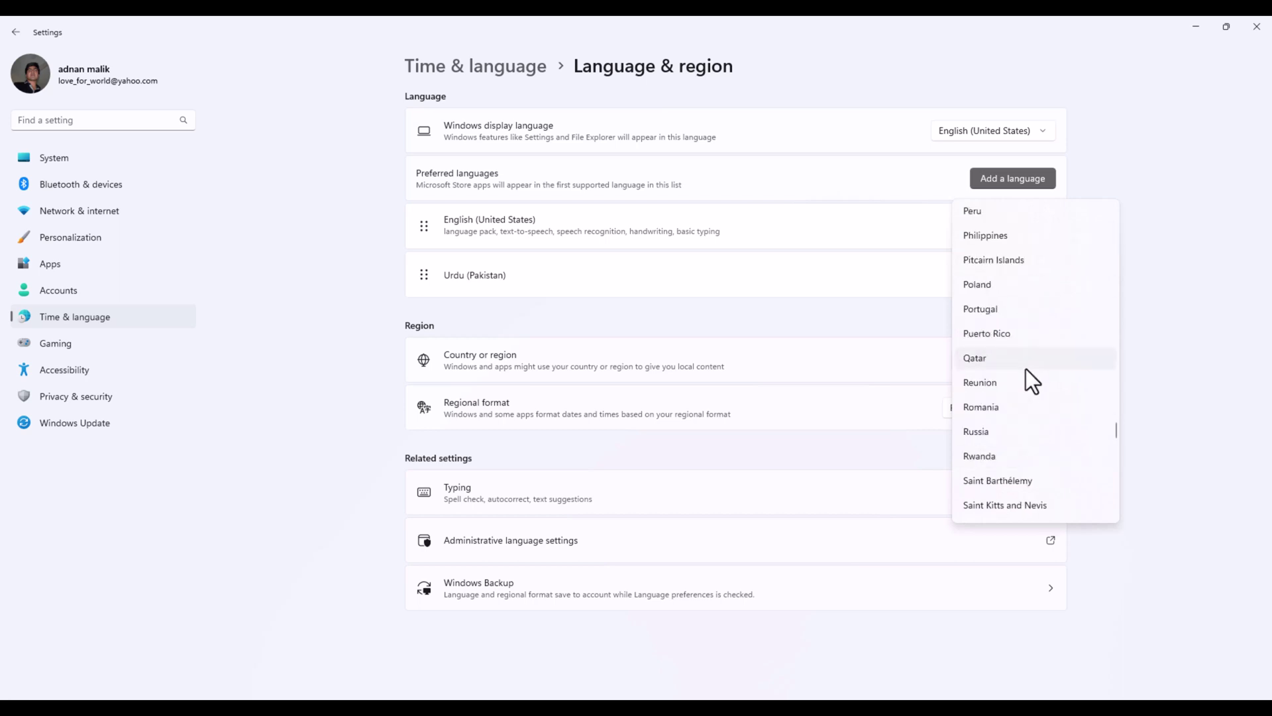
pyautogui.scroll(-4, 1025, 368)
pyautogui.scroll(3, 1025, 368)
pyautogui.scroll(1, 1026, 369)
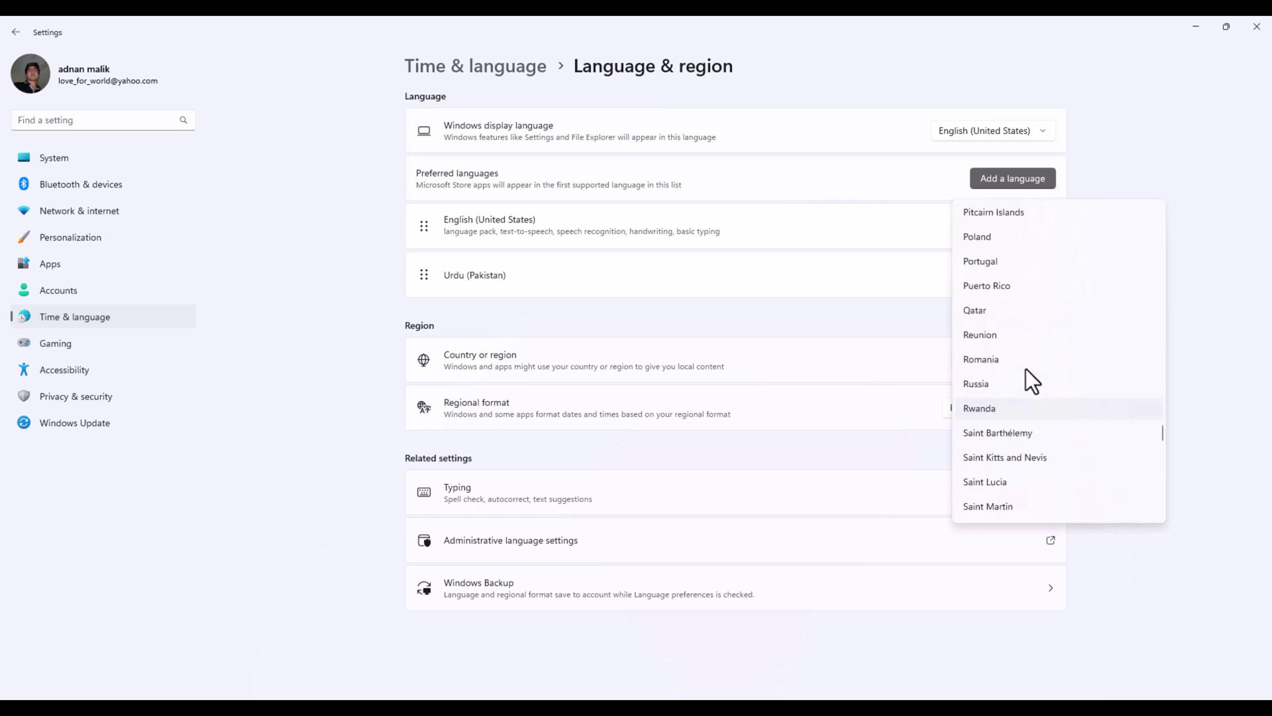
pyautogui.scroll(4, 1026, 369)
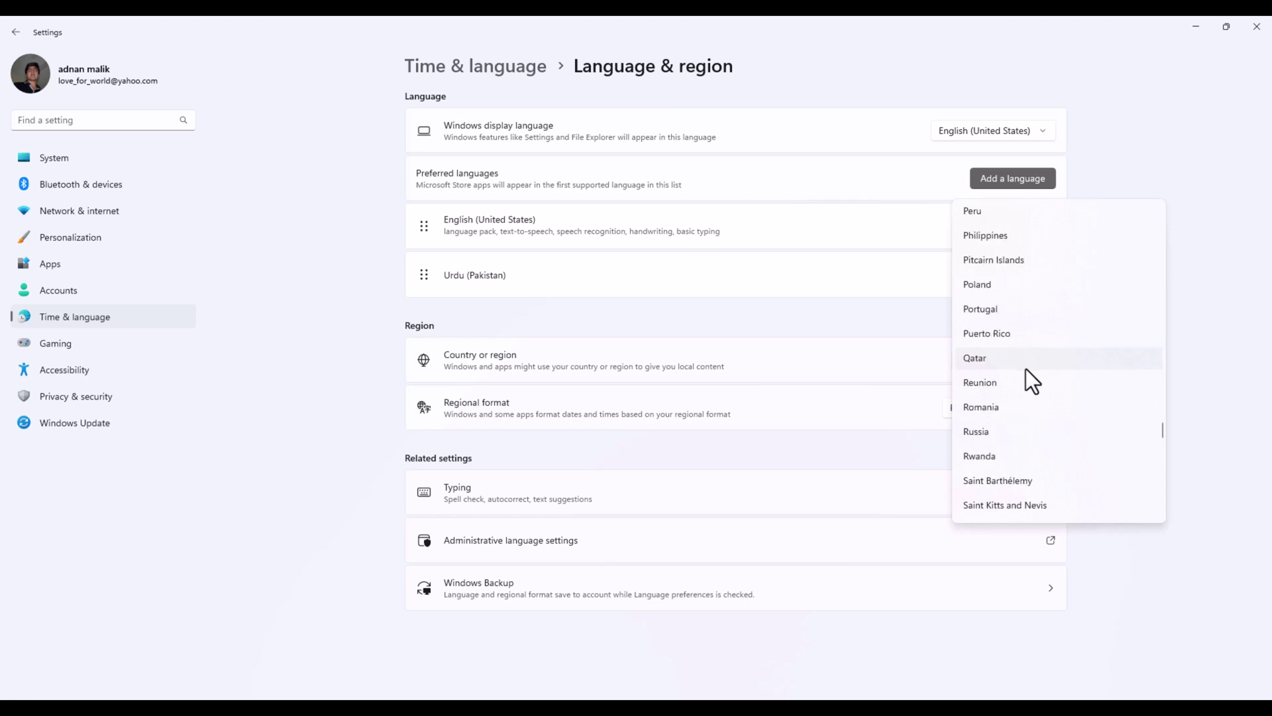
pyautogui.scroll(1, 1025, 369)
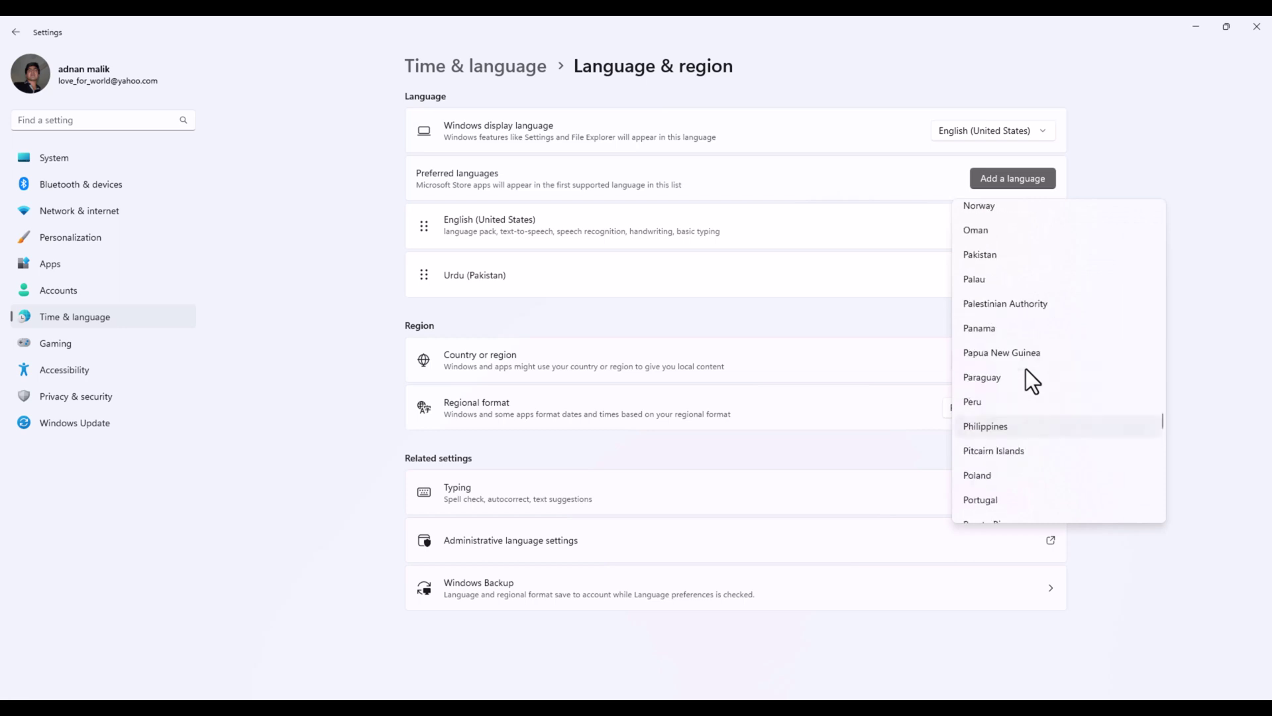
pyautogui.click(978, 258)
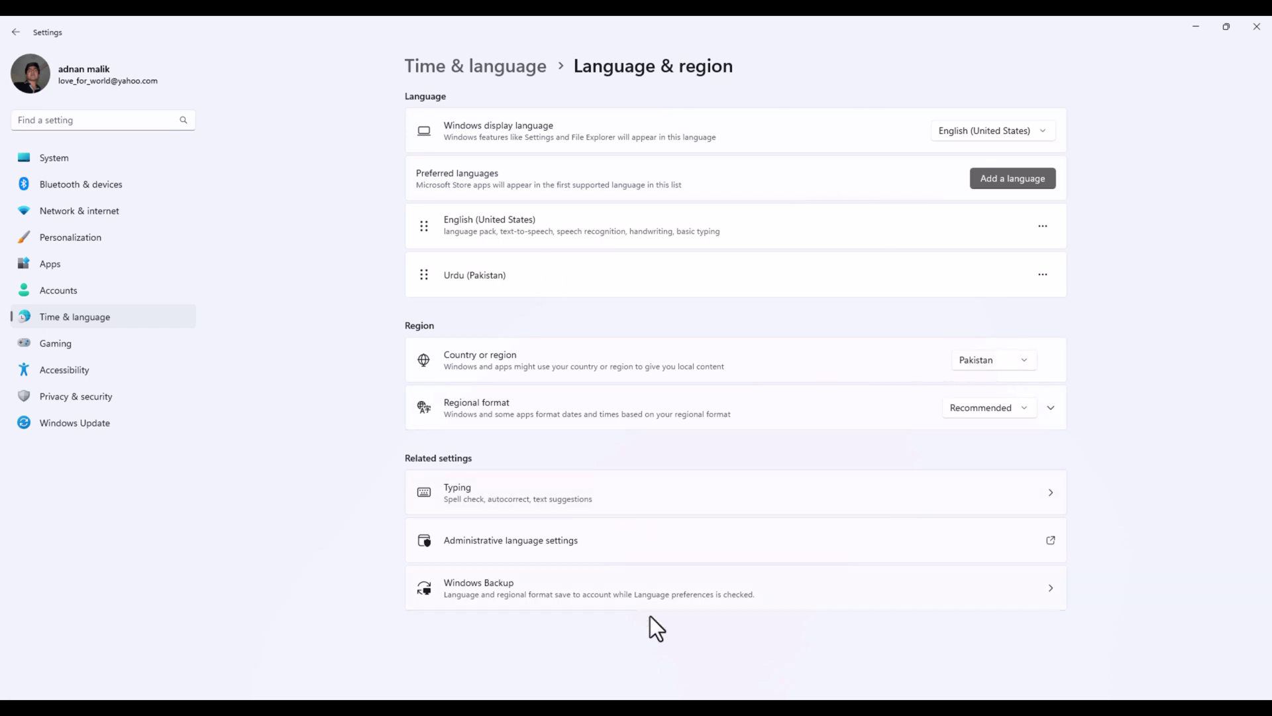
# Step: Switch to Microsoft Store and restart it to apply the Pakistan region
pyautogui.click(752, 695)
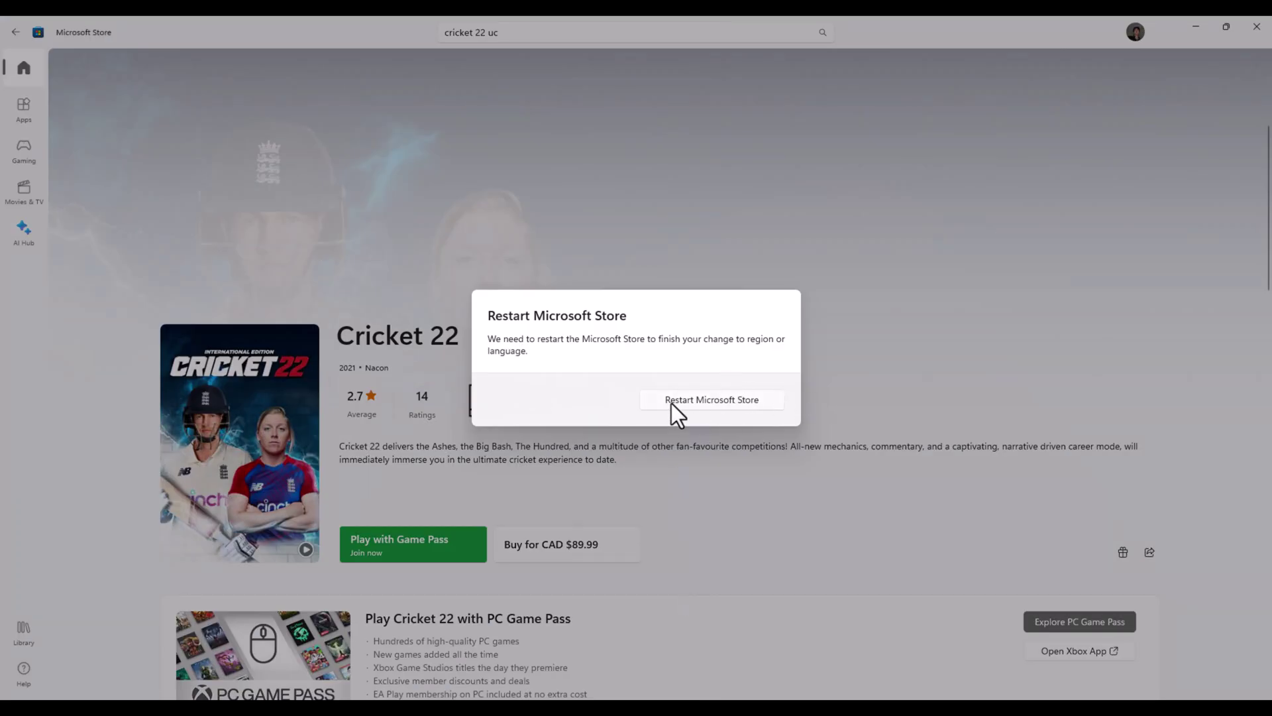
pyautogui.click(717, 400)
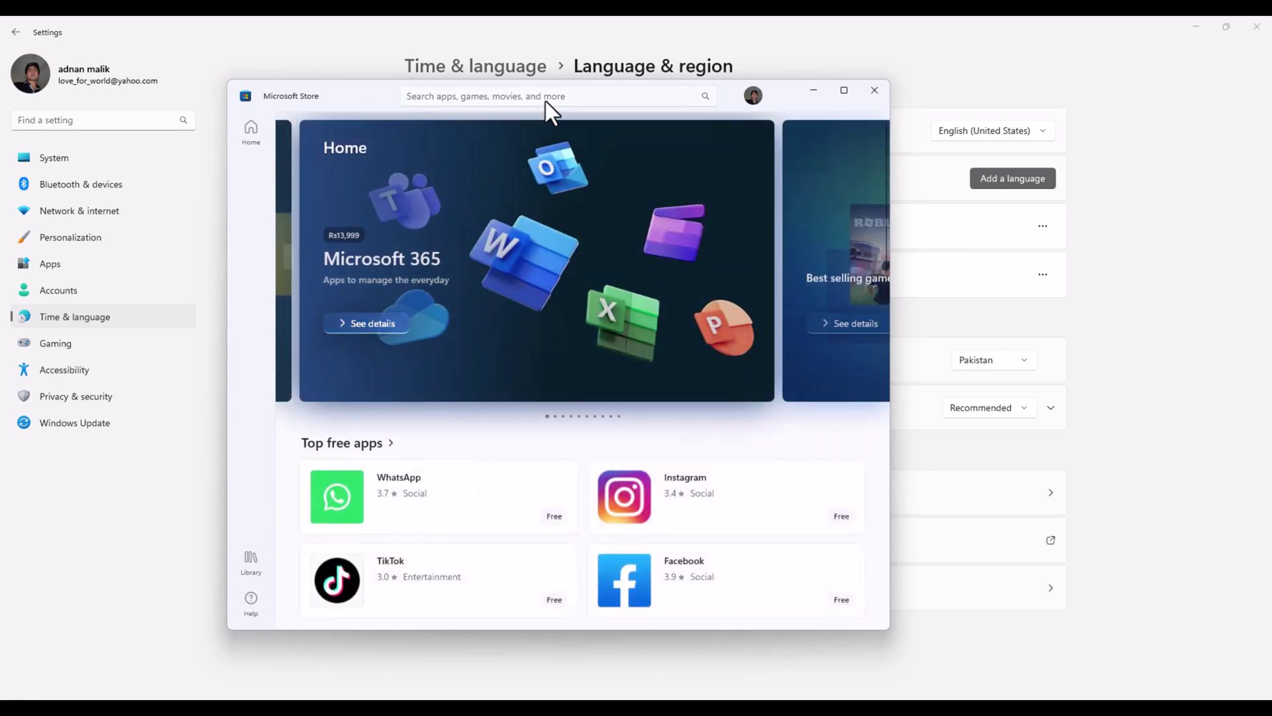
# Step: Rerun the recent 'cricket 22 uc' search to view rupee prices, then minimize the Store
pyautogui.click(547, 96)
pyautogui.click(452, 128)
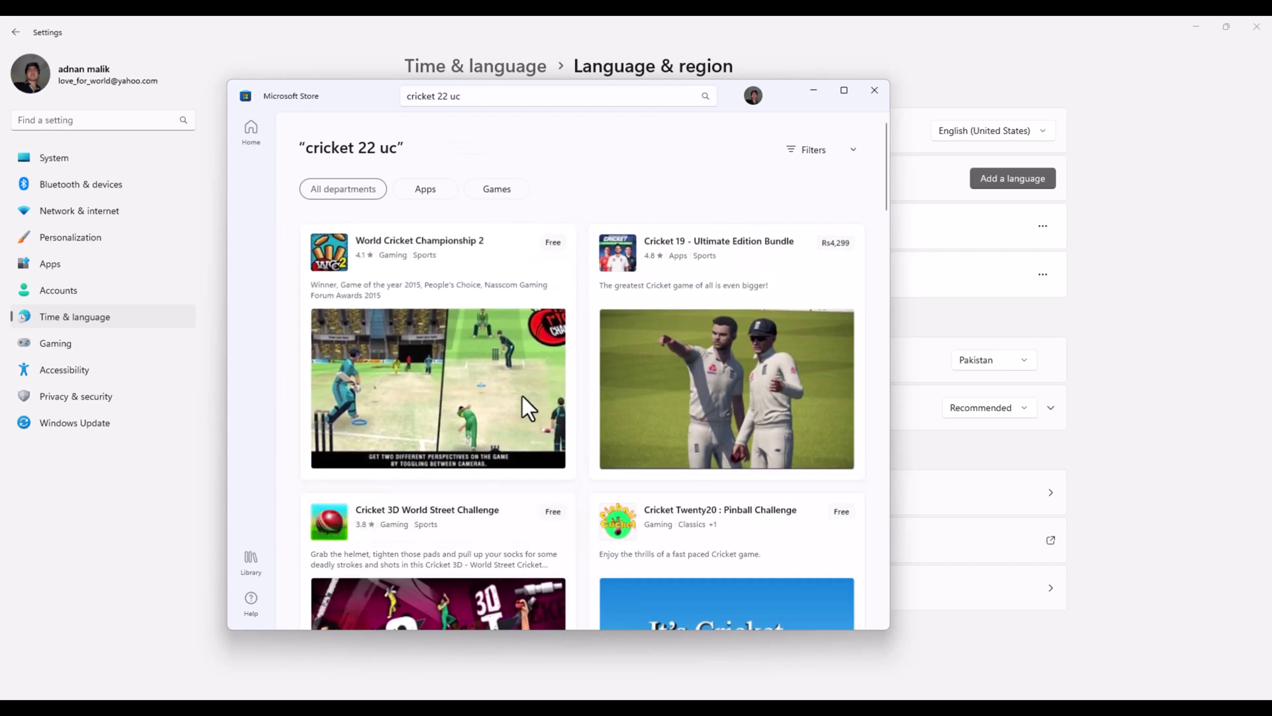
pyautogui.scroll(-5, 523, 395)
pyautogui.scroll(-5, 524, 396)
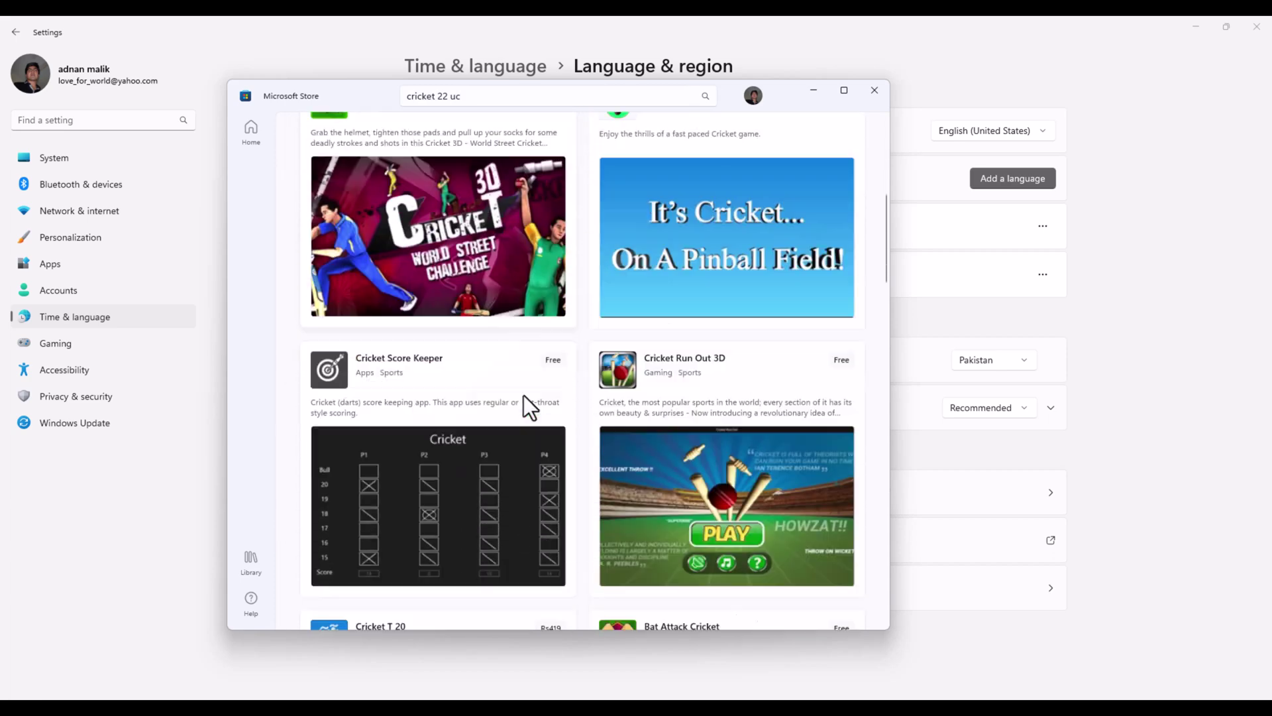
pyautogui.scroll(-1, 524, 394)
pyautogui.scroll(11, 531, 391)
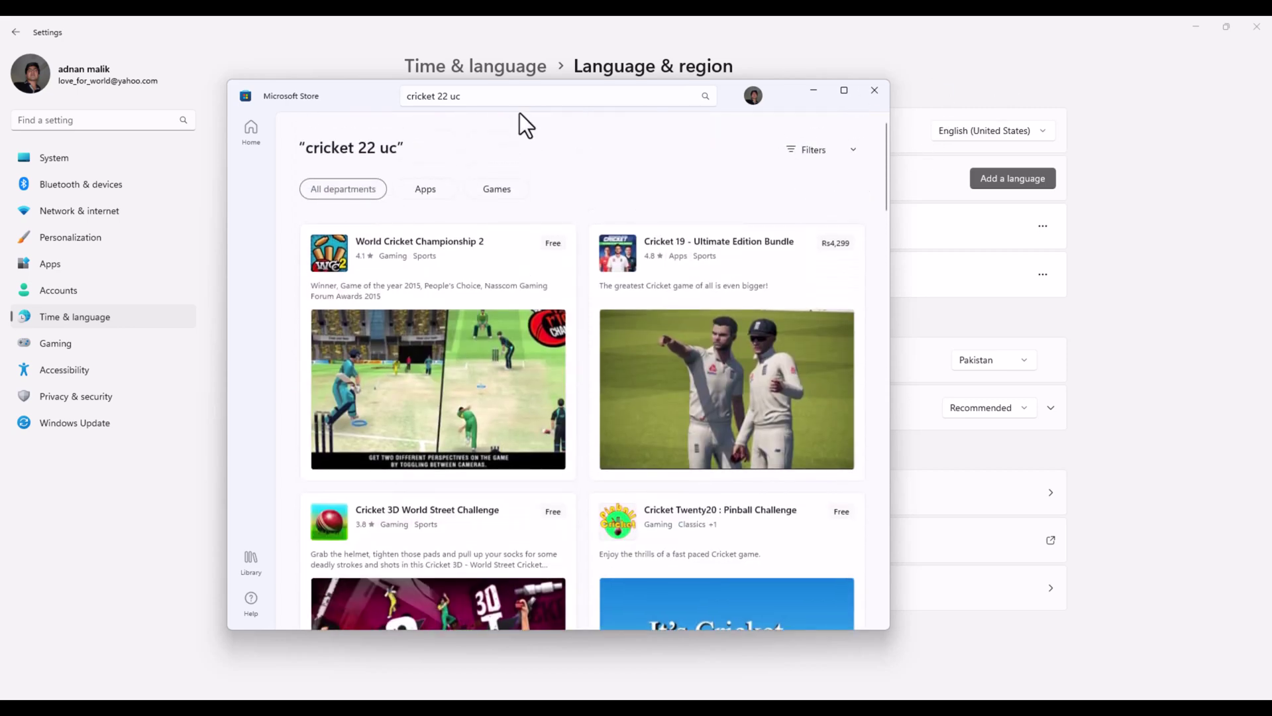
pyautogui.click(821, 92)
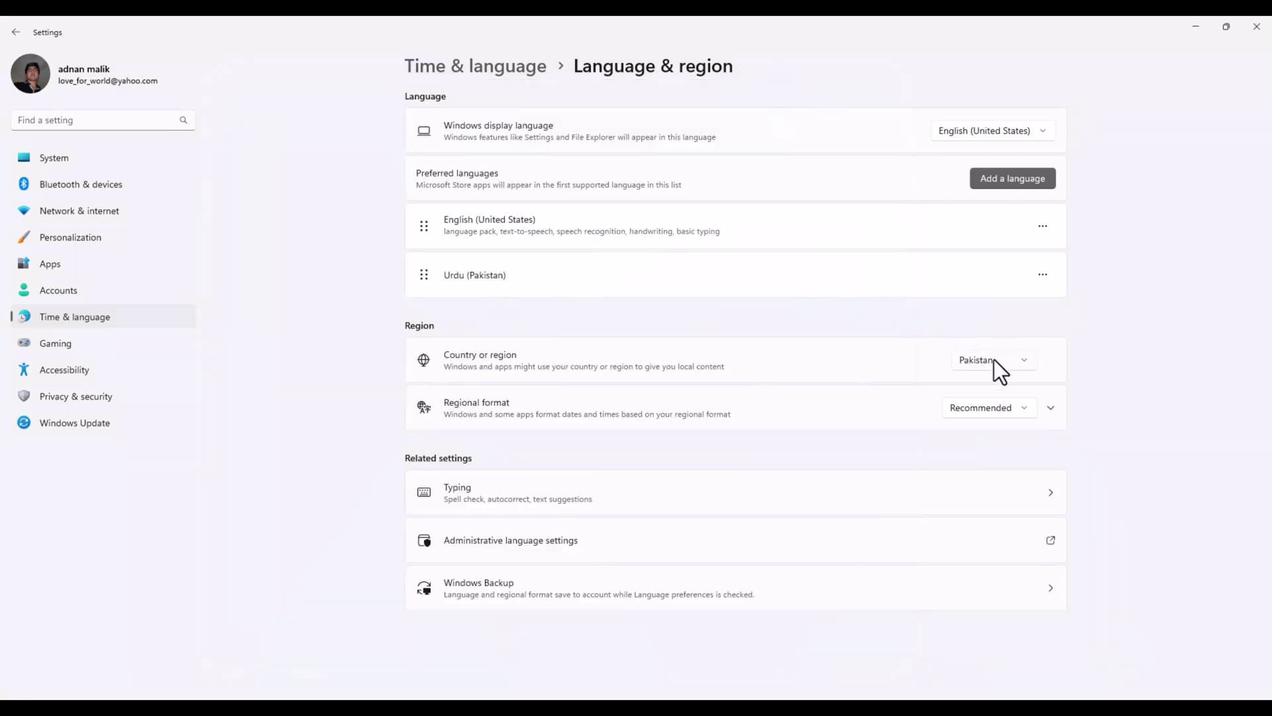
# Step: Change Country or region from Pakistan to Argentina in the dropdown list
pyautogui.click(994, 359)
pyautogui.scroll(2, 1023, 475)
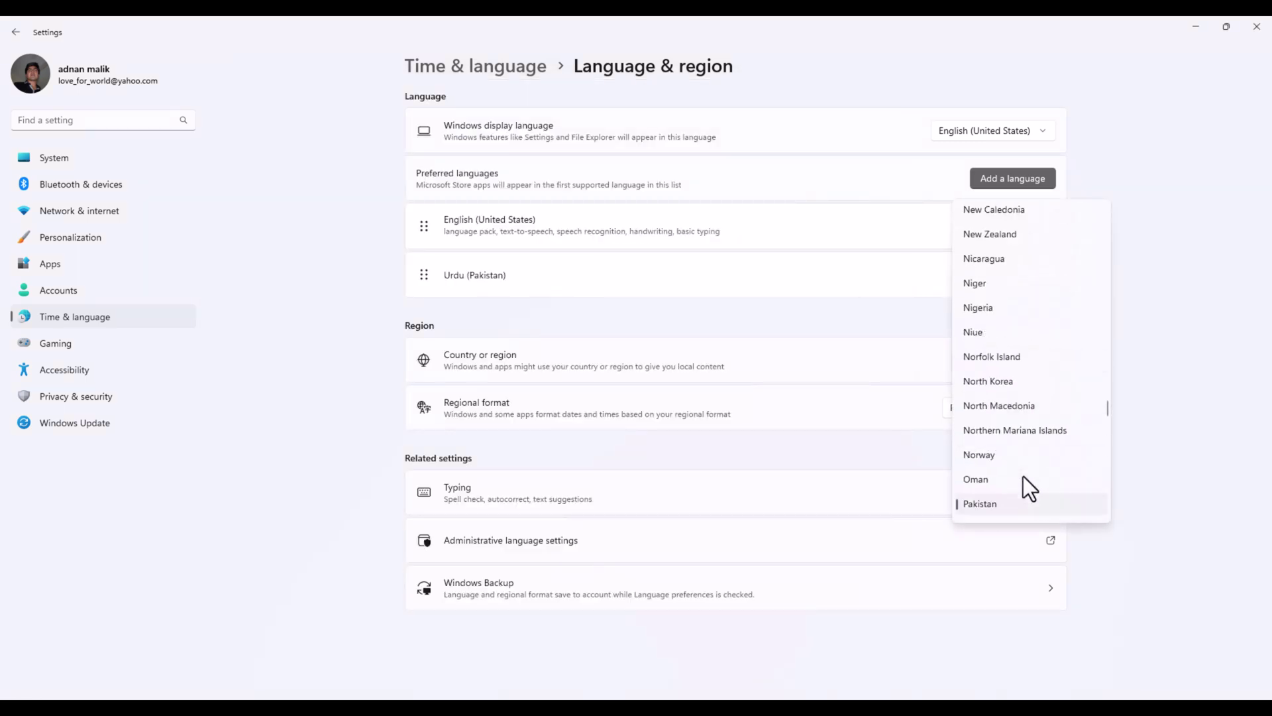
pyautogui.scroll(10, 1023, 475)
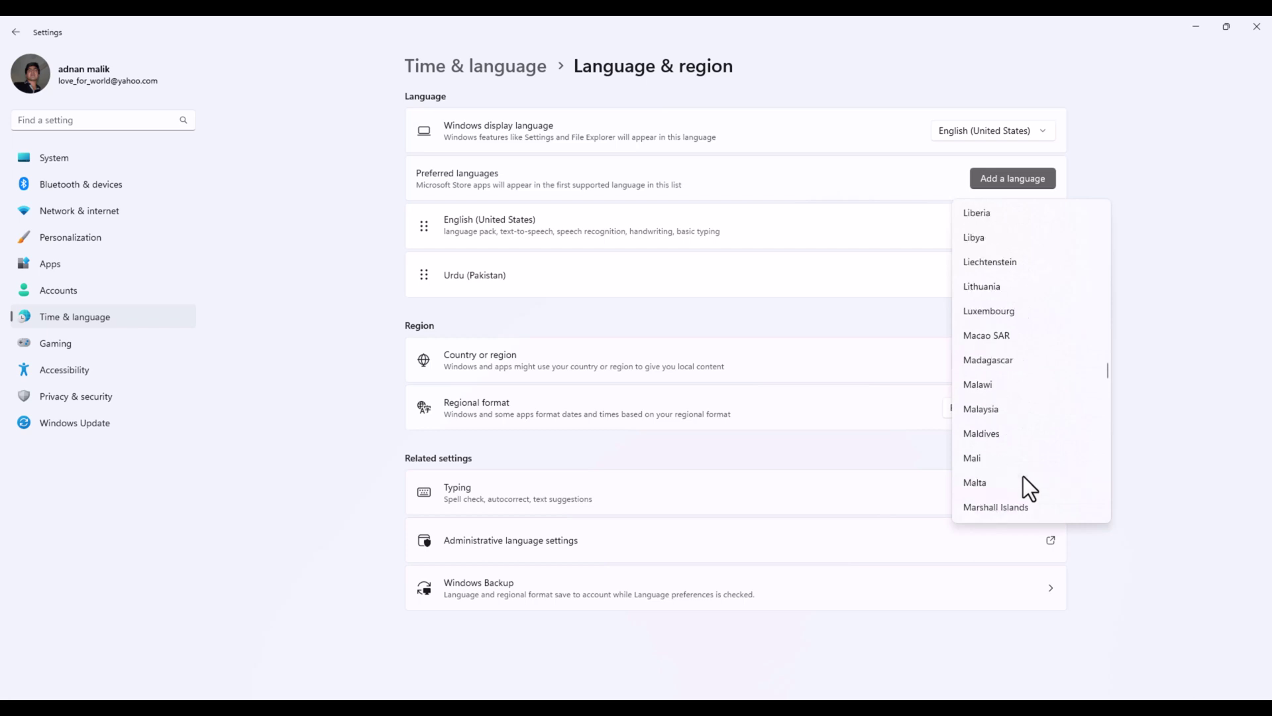
pyautogui.scroll(12, 1023, 476)
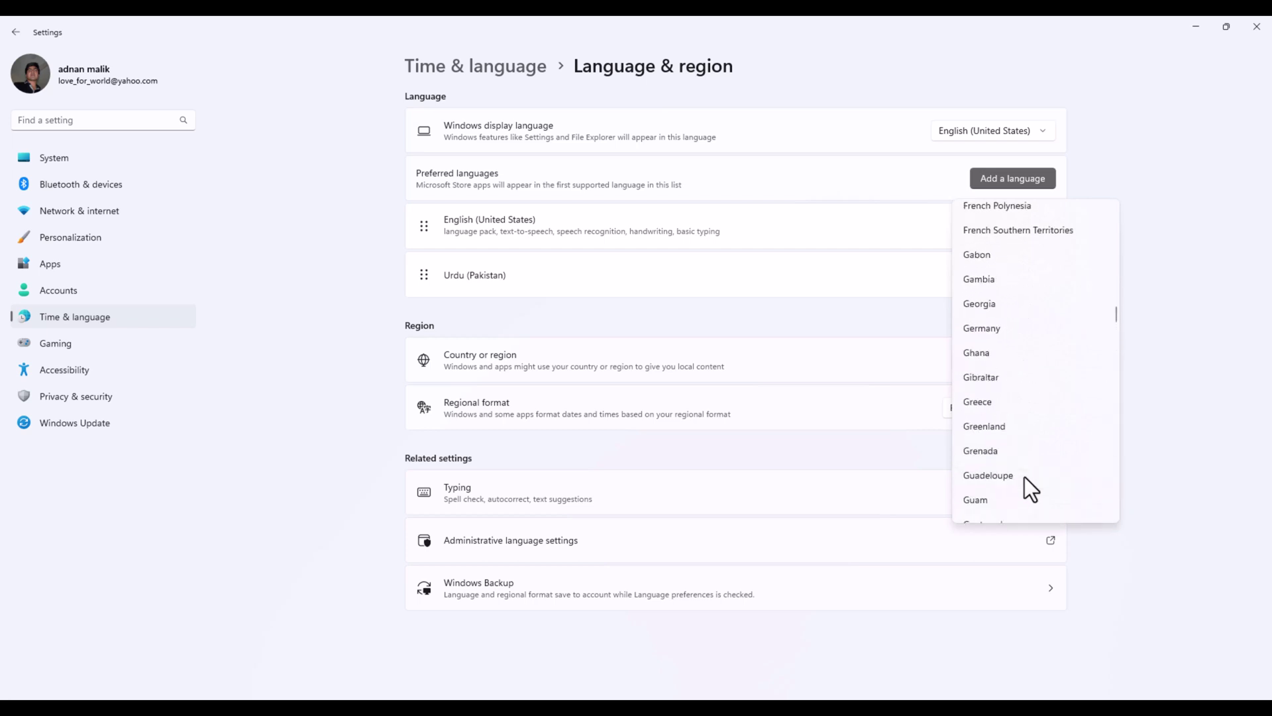
pyautogui.scroll(5, 1024, 475)
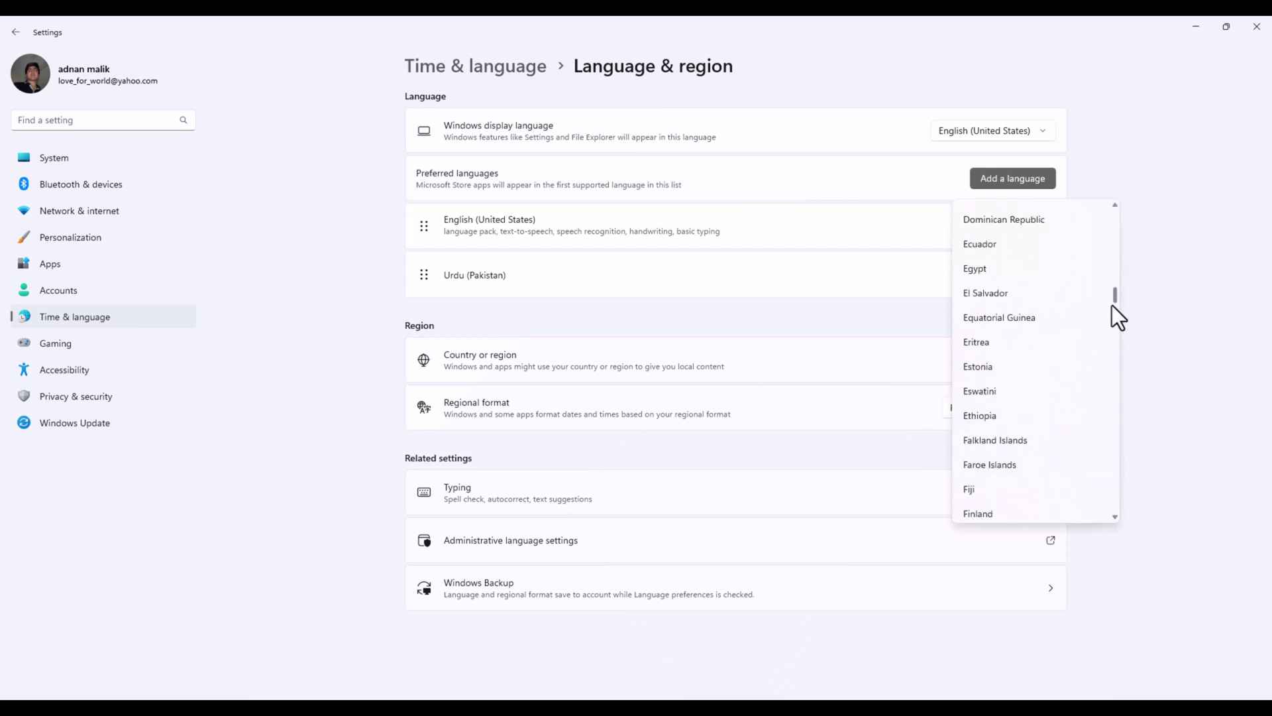
pyautogui.moveTo(1114, 300); pyautogui.dragTo(1128, 209)
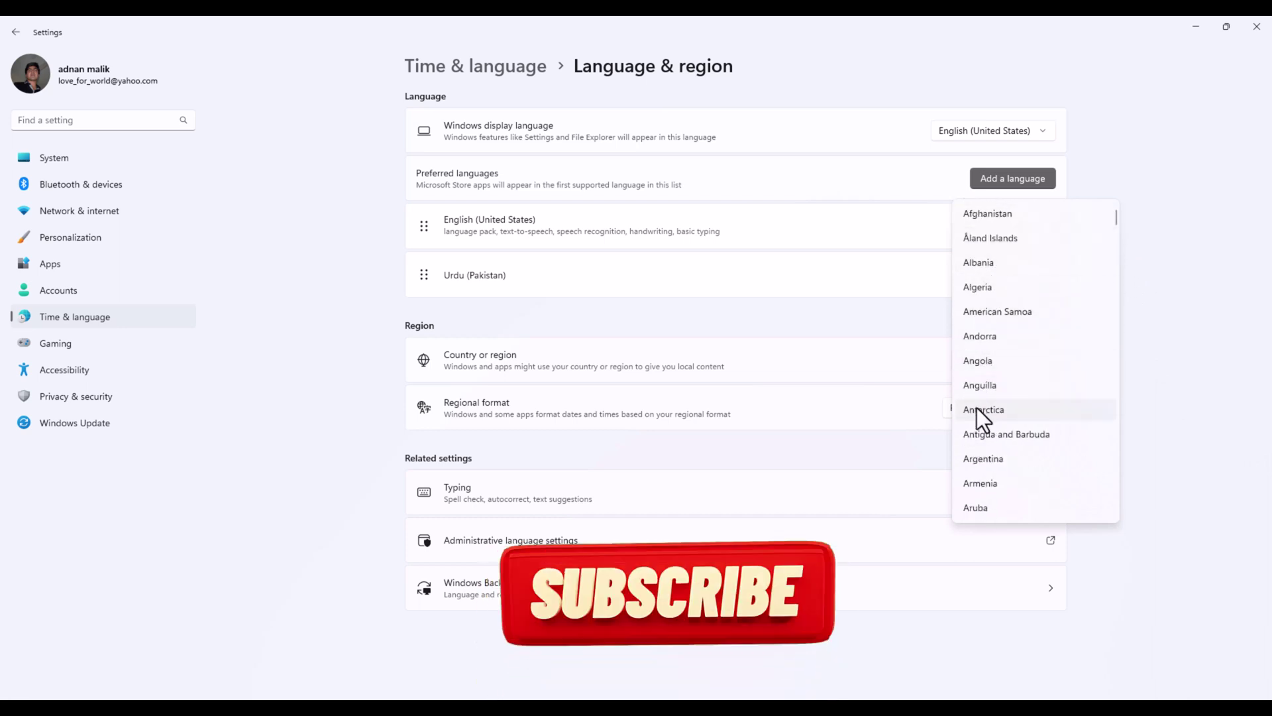
pyautogui.scroll(-2, 1000, 398)
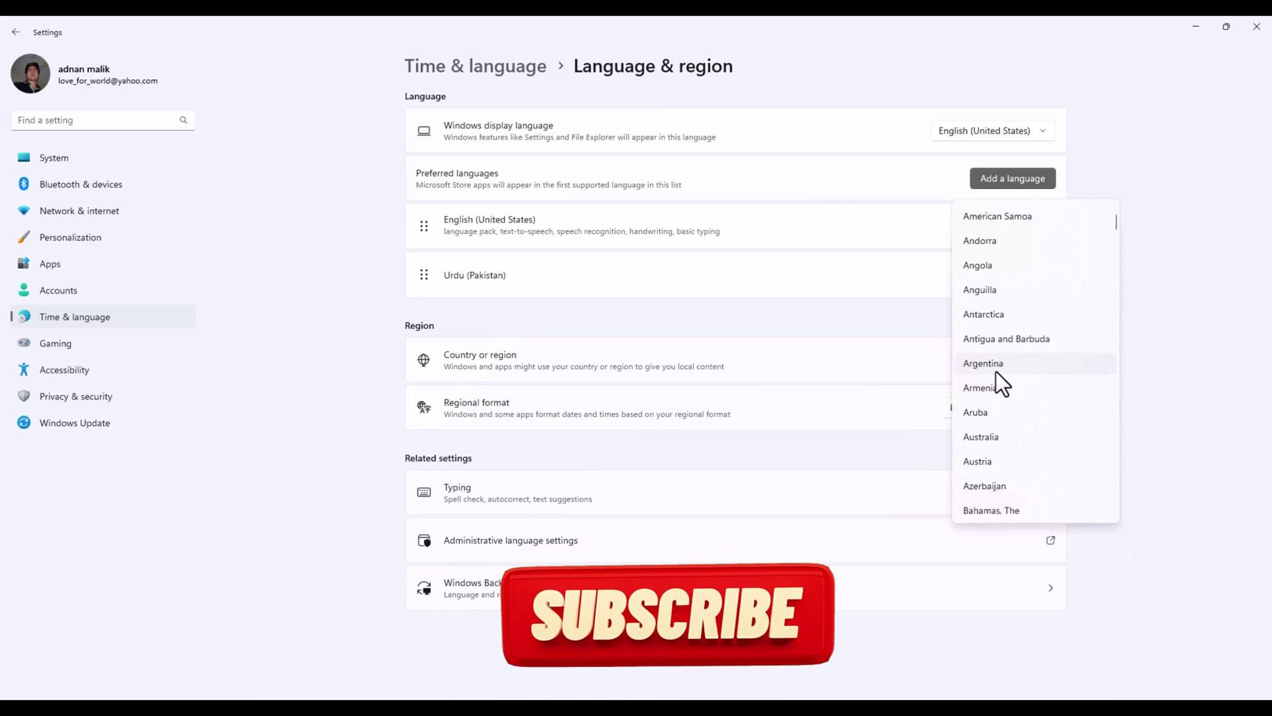
pyautogui.click(993, 365)
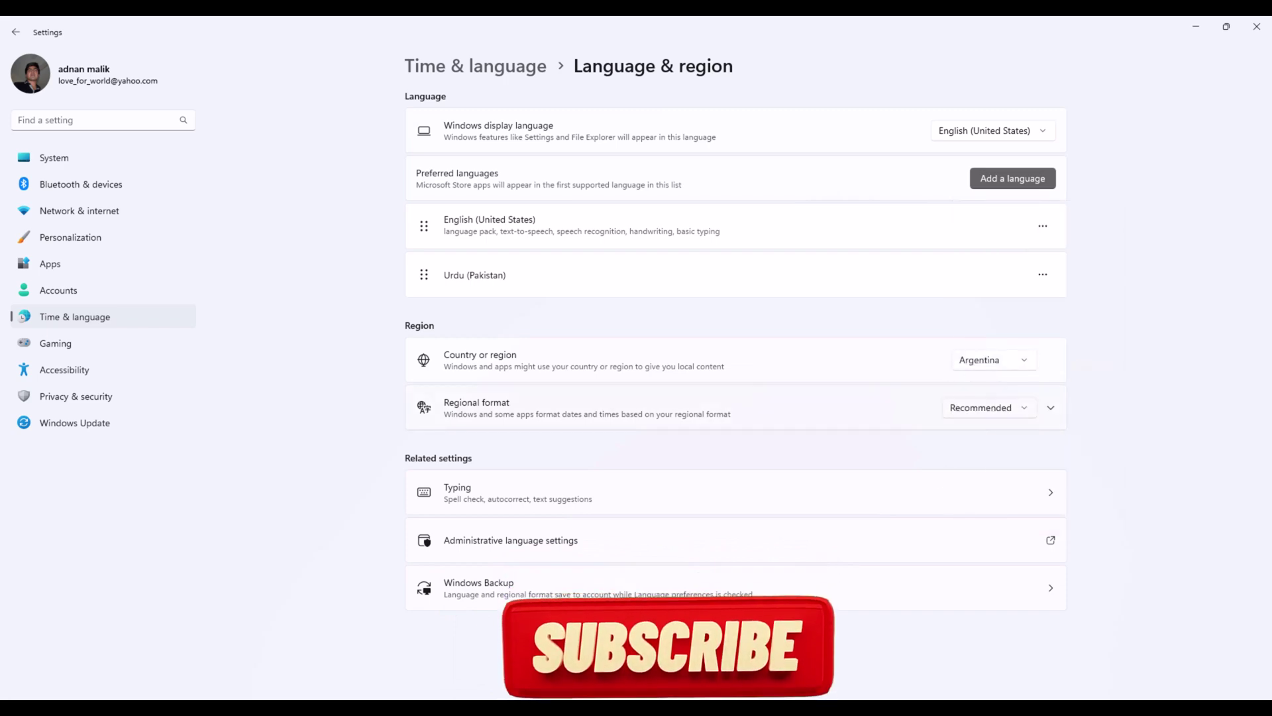
# Step: Restart Microsoft Store for the Argentina region and maximize its Spanish home page
pyautogui.click(769, 693)
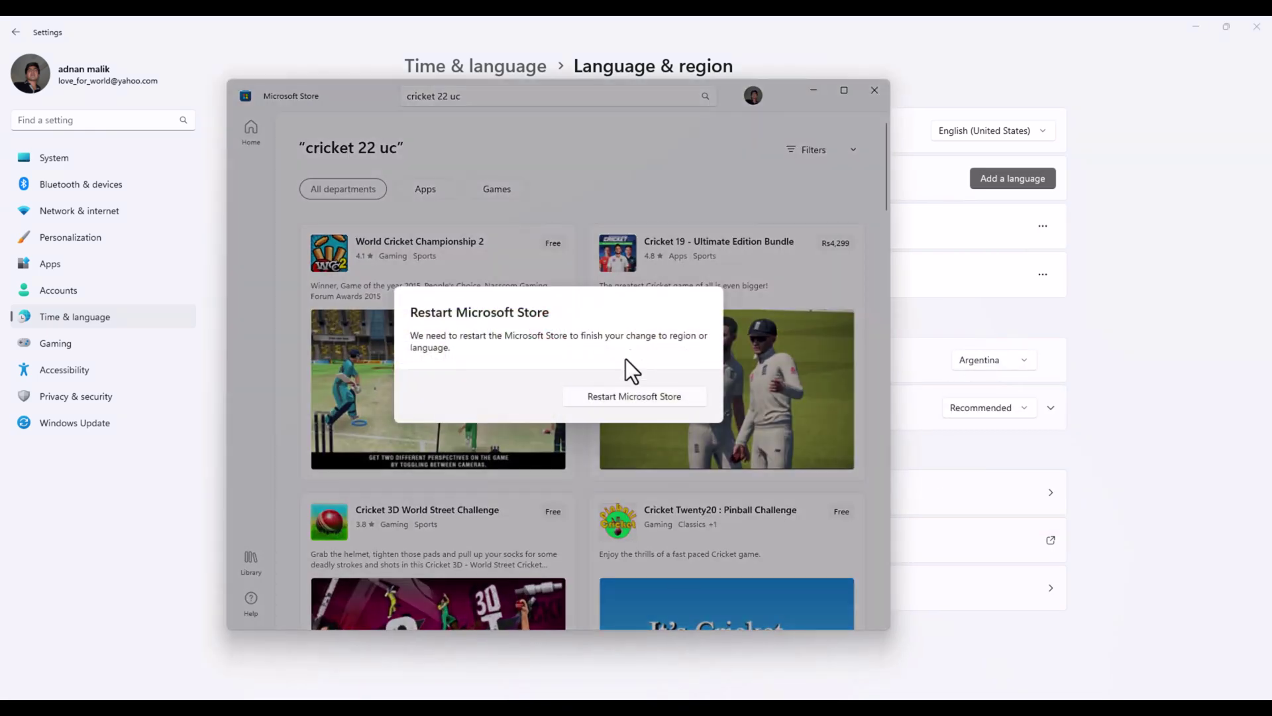
pyautogui.click(607, 401)
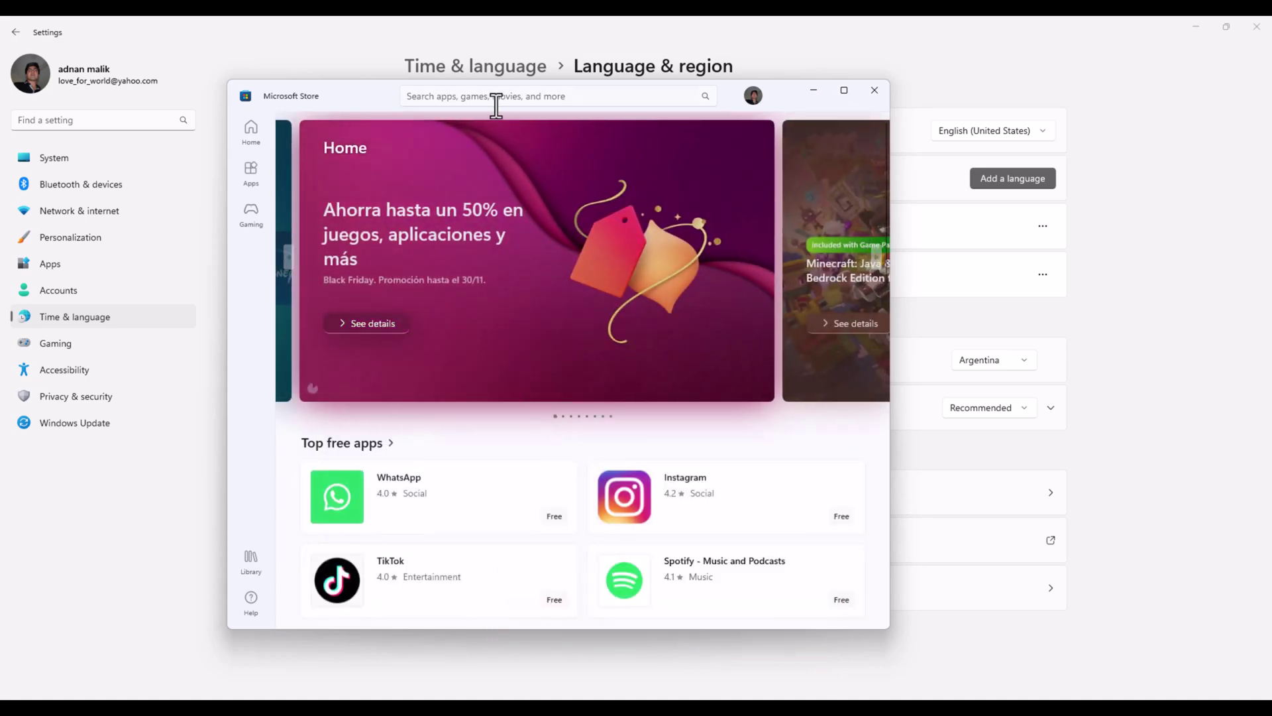
pyautogui.click(837, 93)
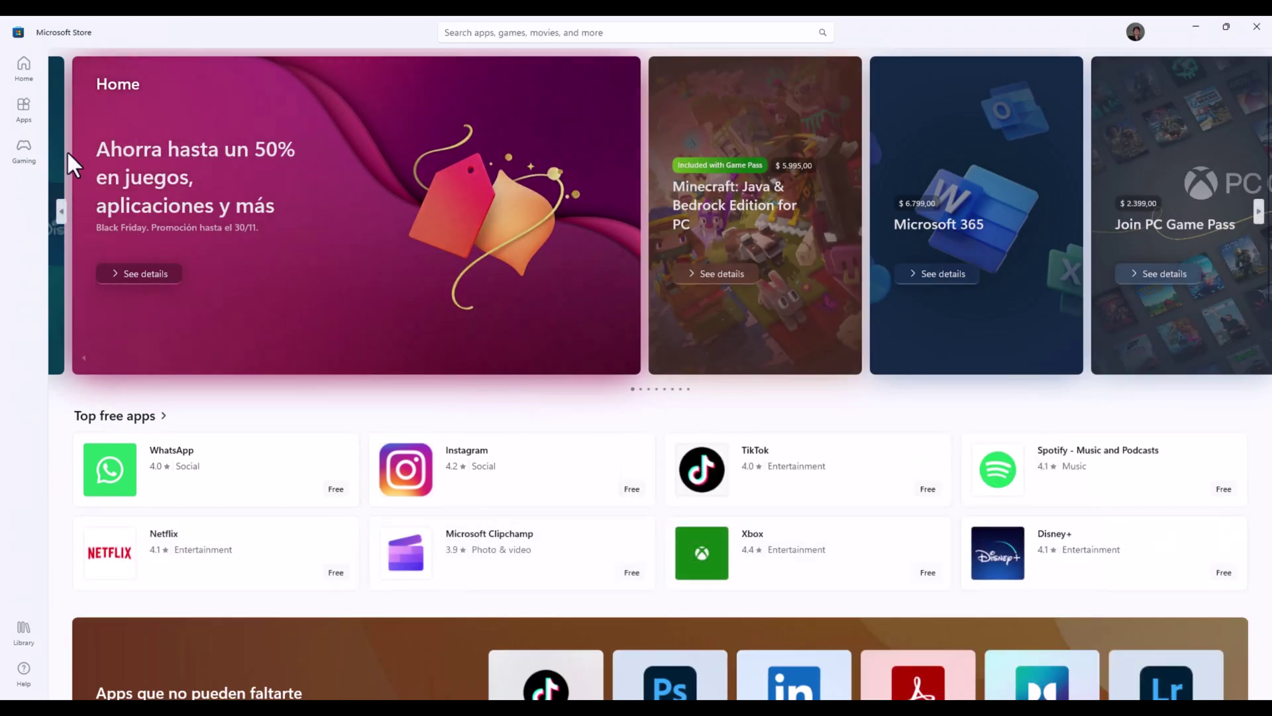
# Step: Rerun the recent 'cricket 22 uc' search and open Cricket 22, priced at $ 714,00
pyautogui.click(543, 31)
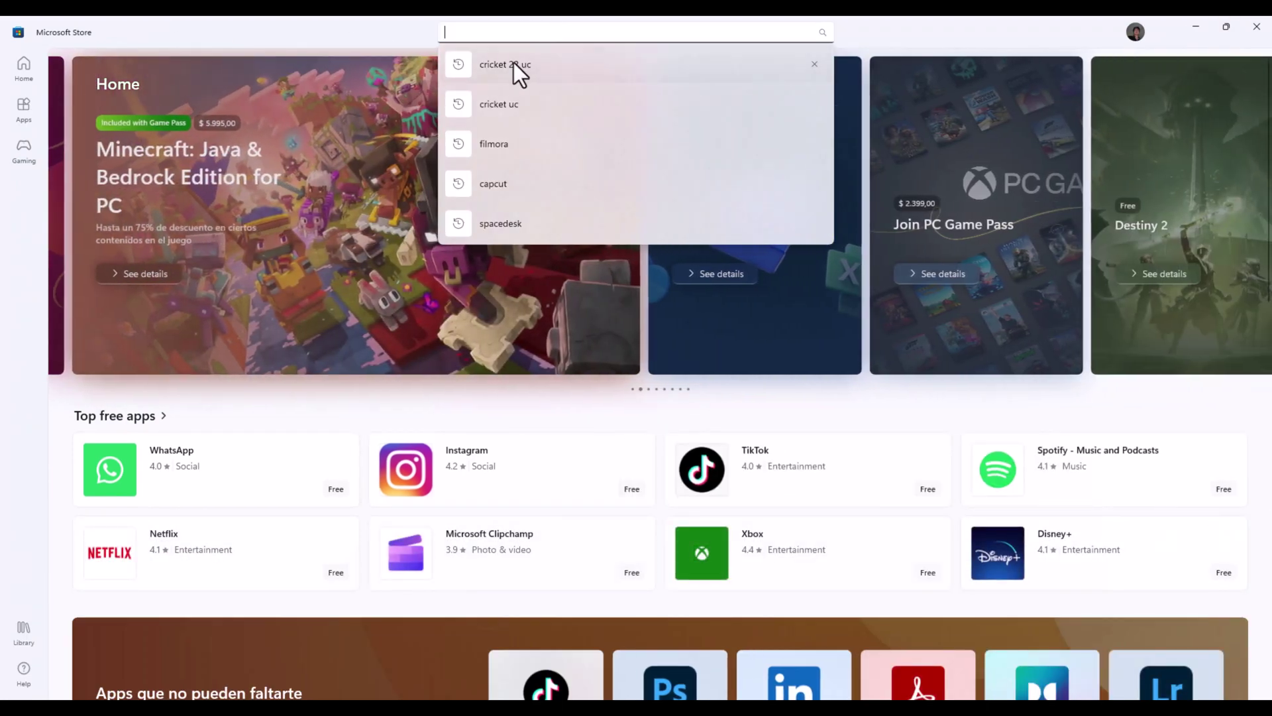
pyautogui.click(514, 64)
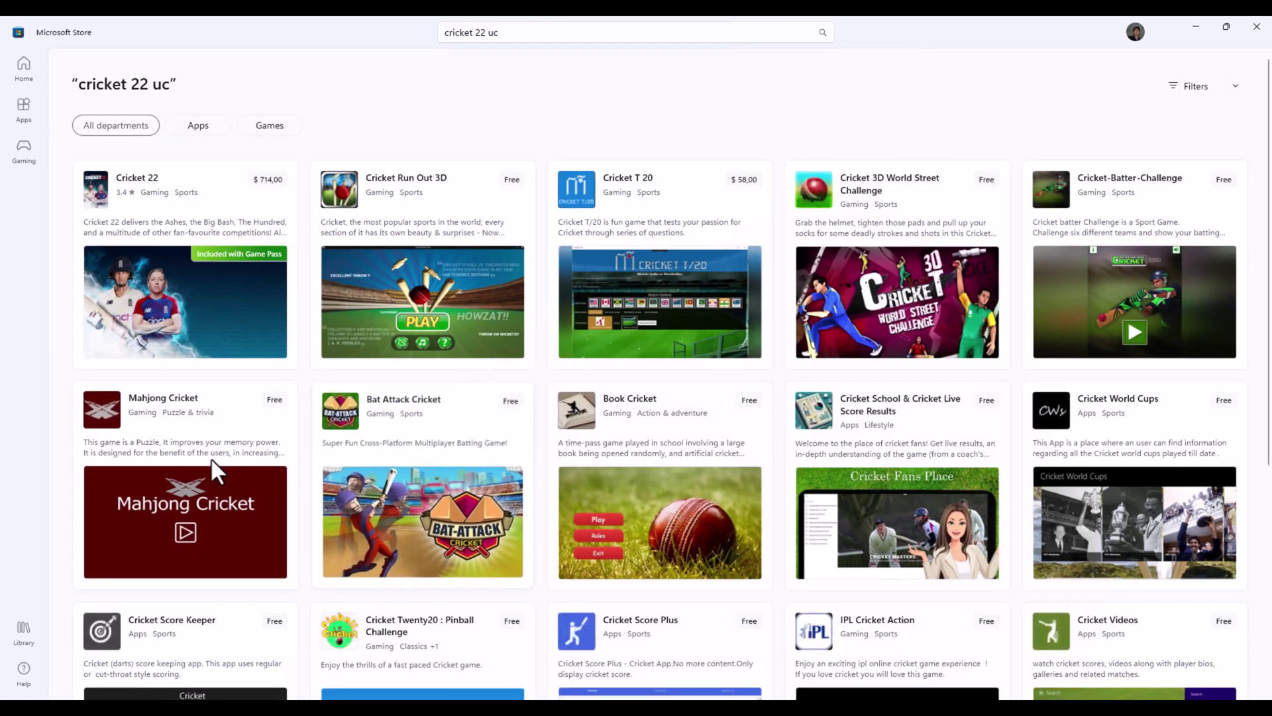
pyautogui.moveTo(152, 180)
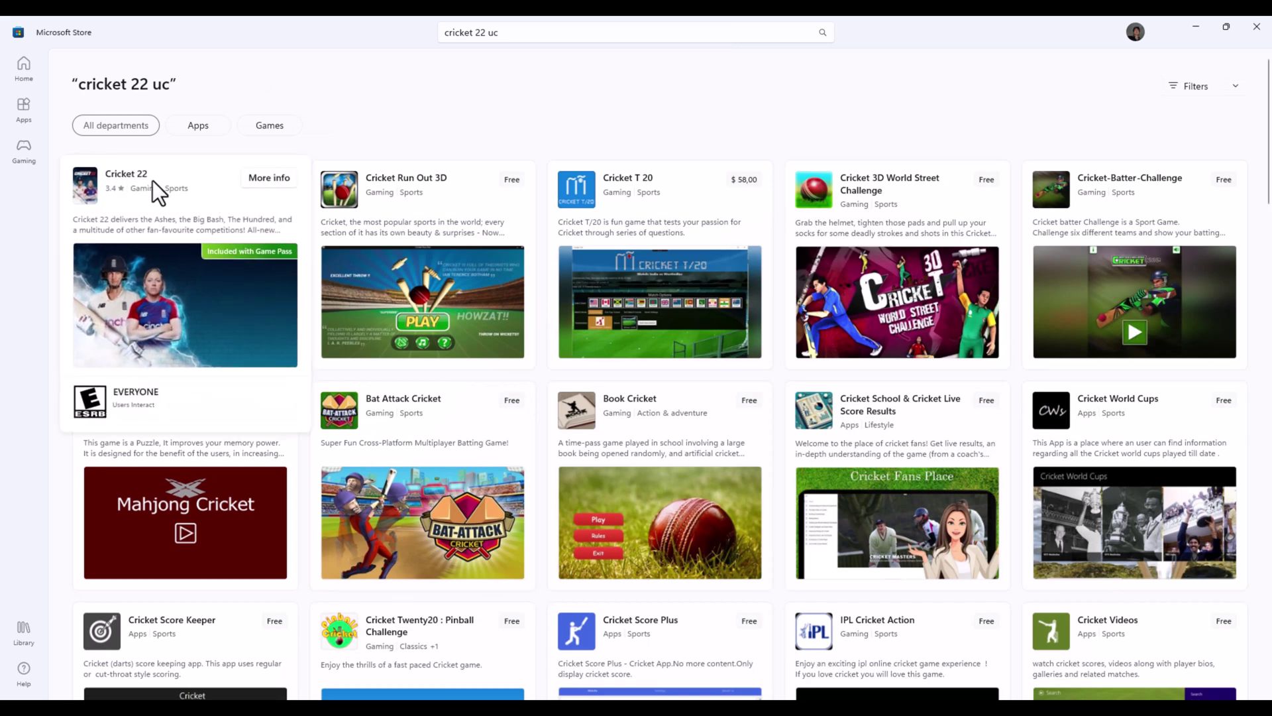
pyautogui.click(136, 173)
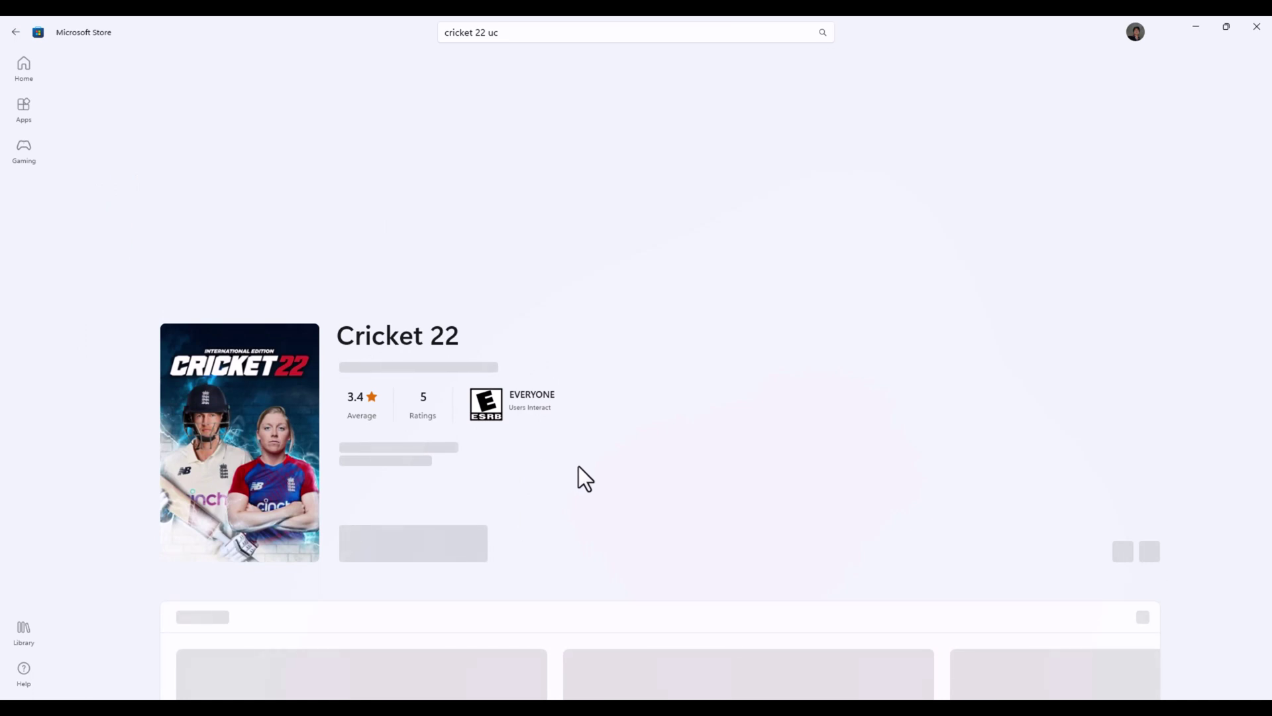
pyautogui.scroll(-3, 586, 464)
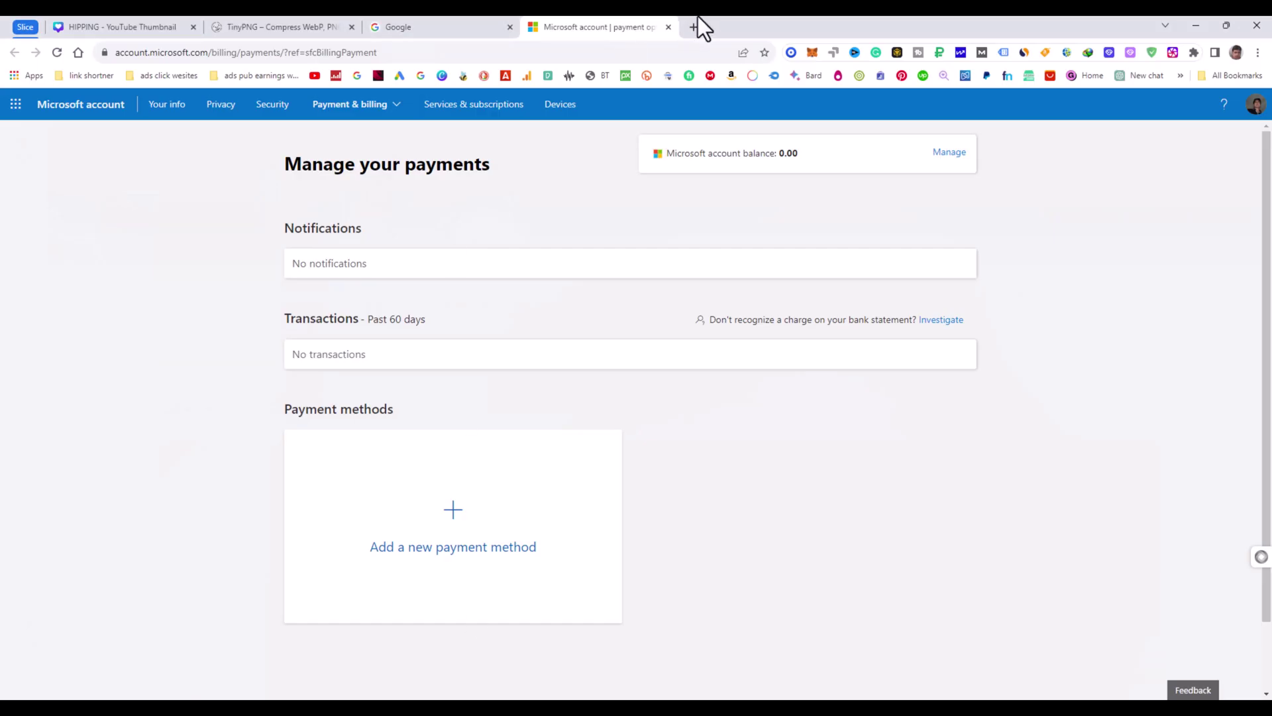
# Step: Search Google for 'argentina dollar to cad' to get the rate of 1 peso = 0.0038 CAD
pyautogui.click(438, 26)
pyautogui.click(552, 362)
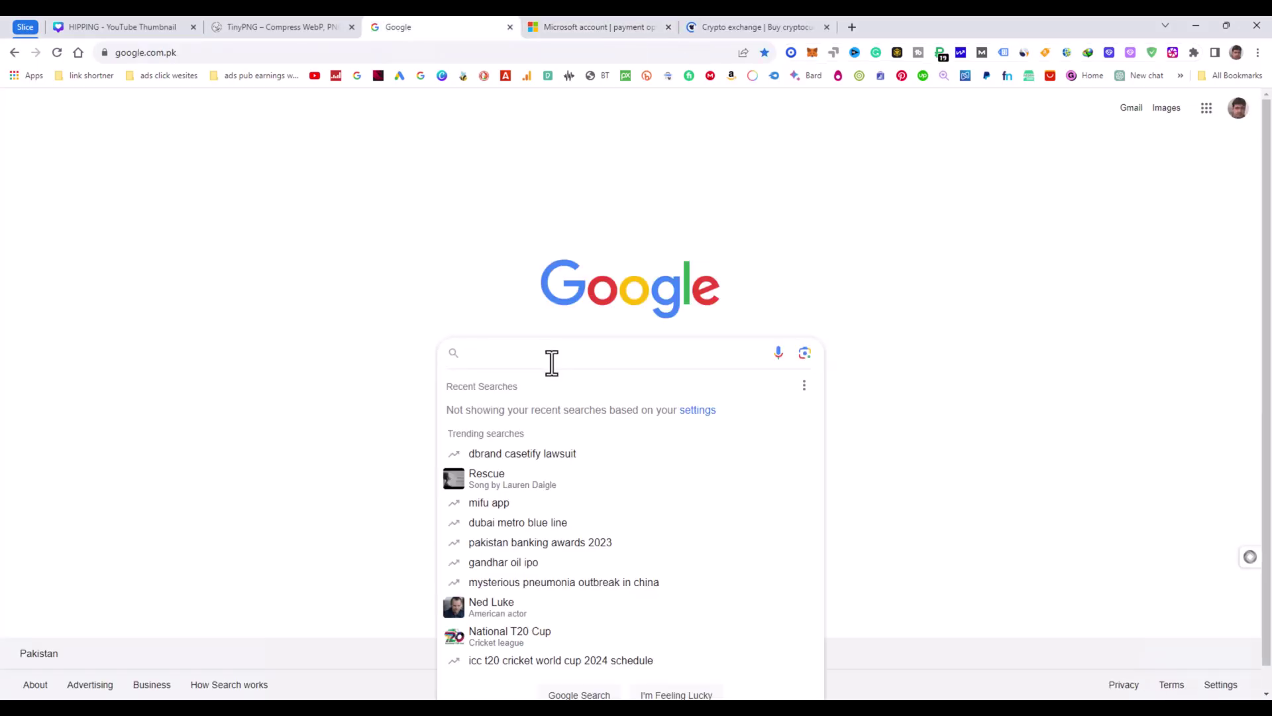
pyautogui.write('agen')
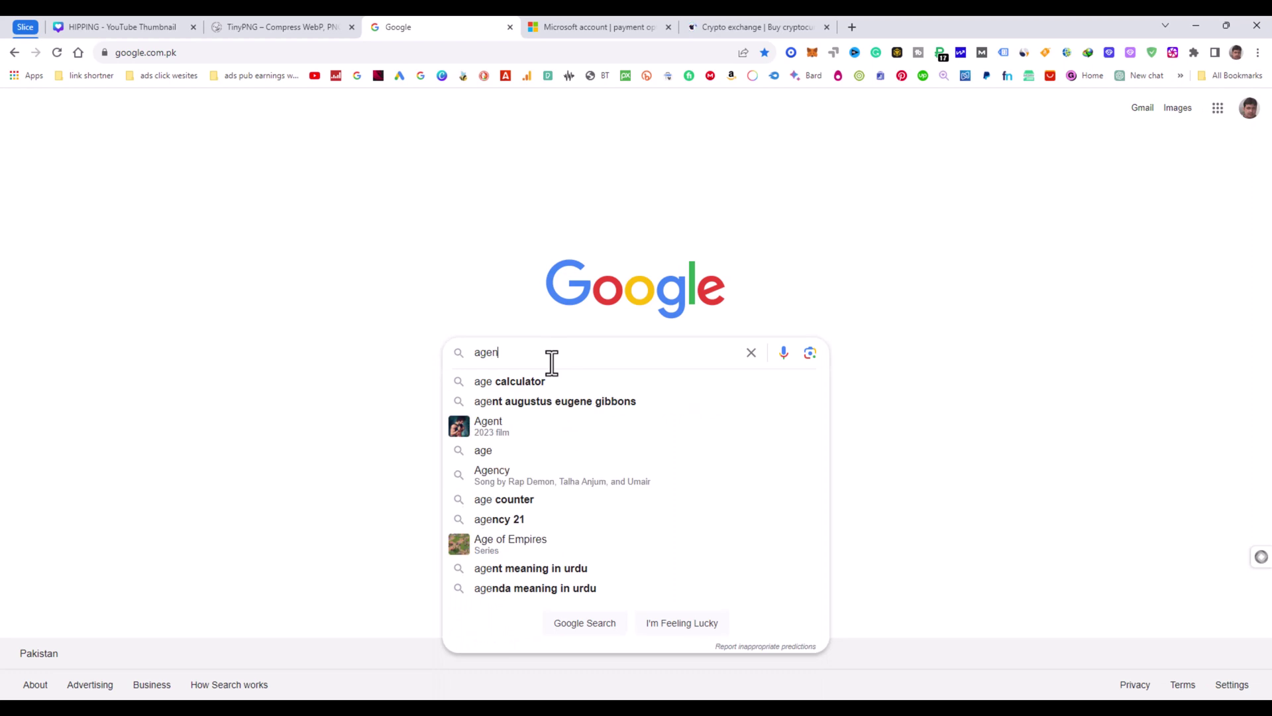
pyautogui.write('tine')
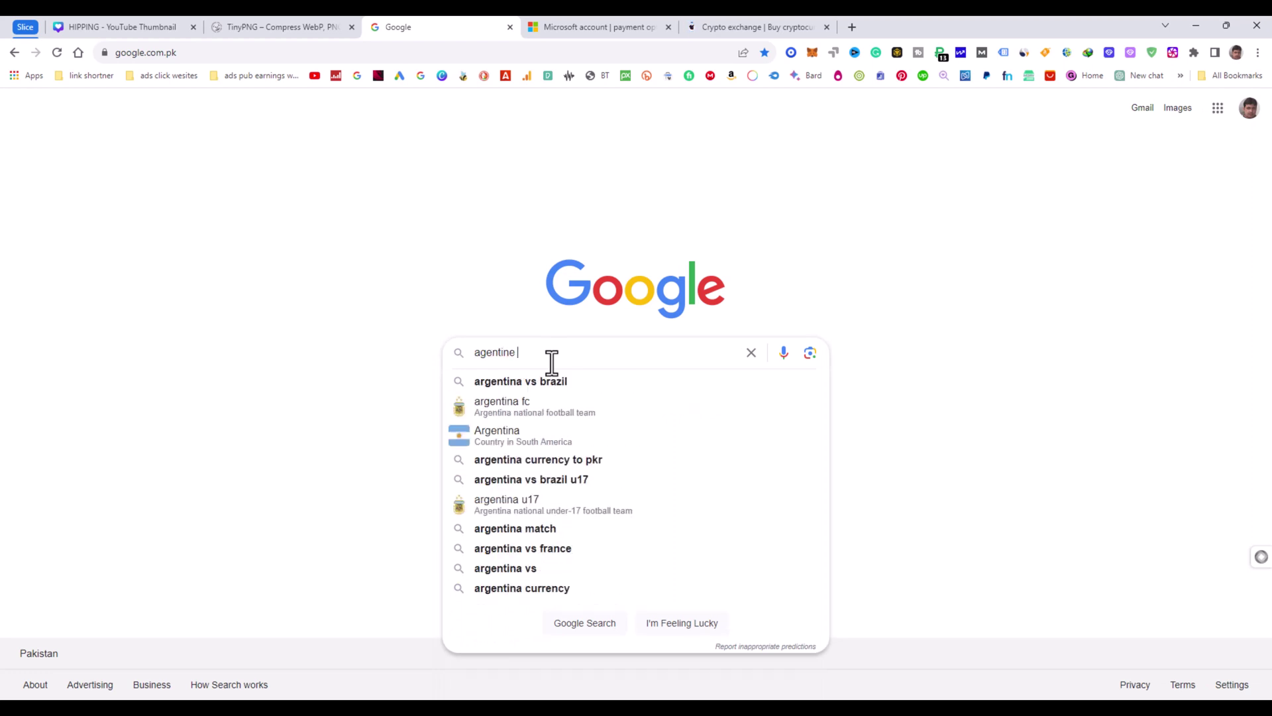
pyautogui.write(' doll')
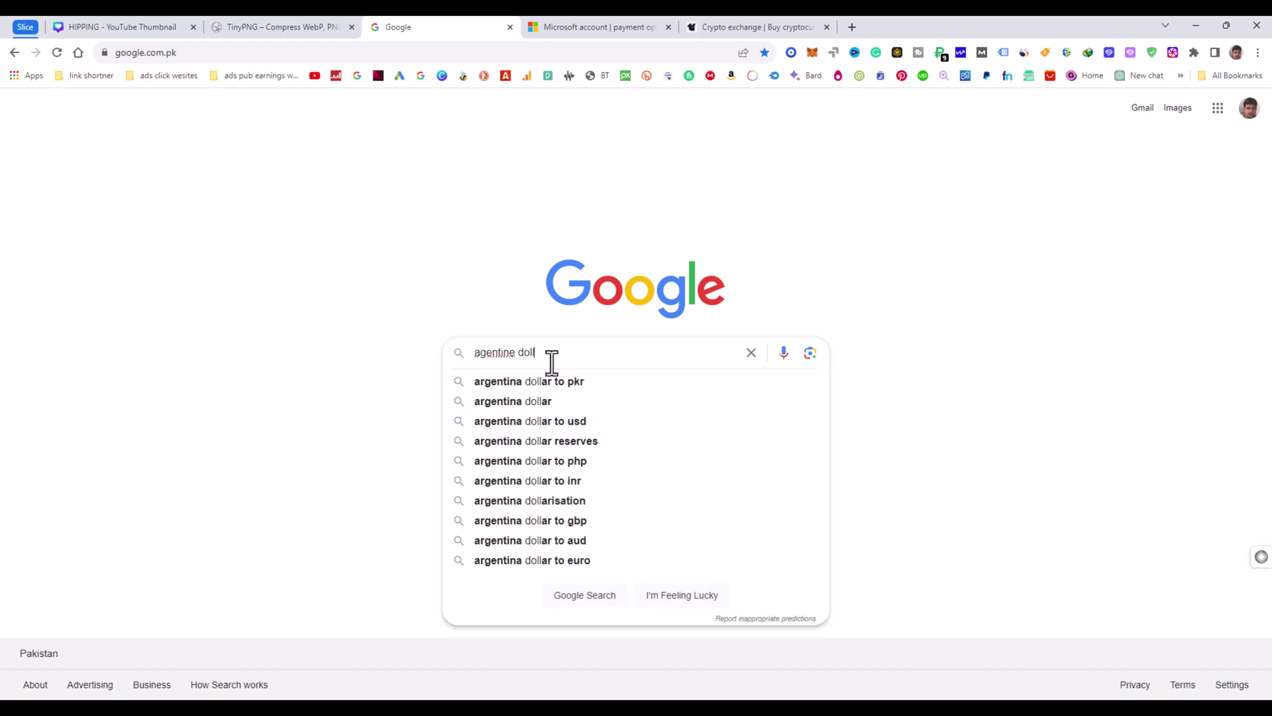
pyautogui.press('Down')
pyautogui.press('Down')
pyautogui.press('BackSpace')
pyautogui.press('BackSpace')
pyautogui.press('BackSpace')
pyautogui.write('c')
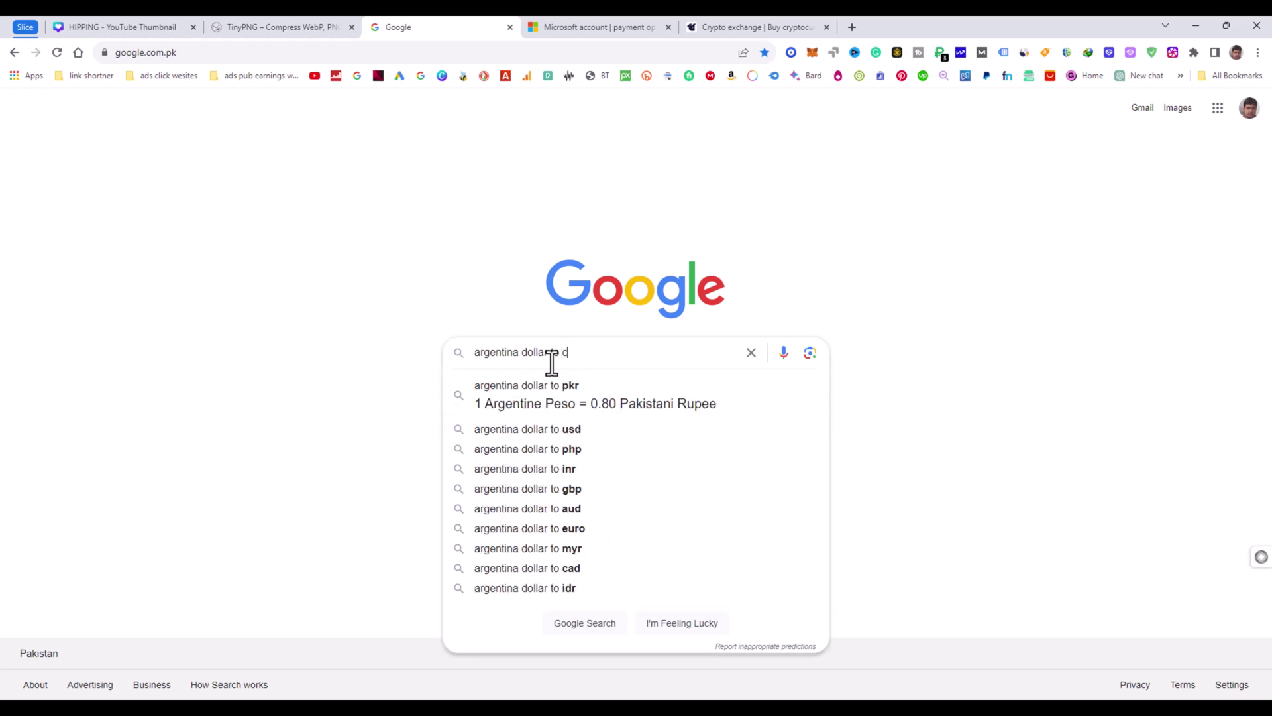
pyautogui.write('a')
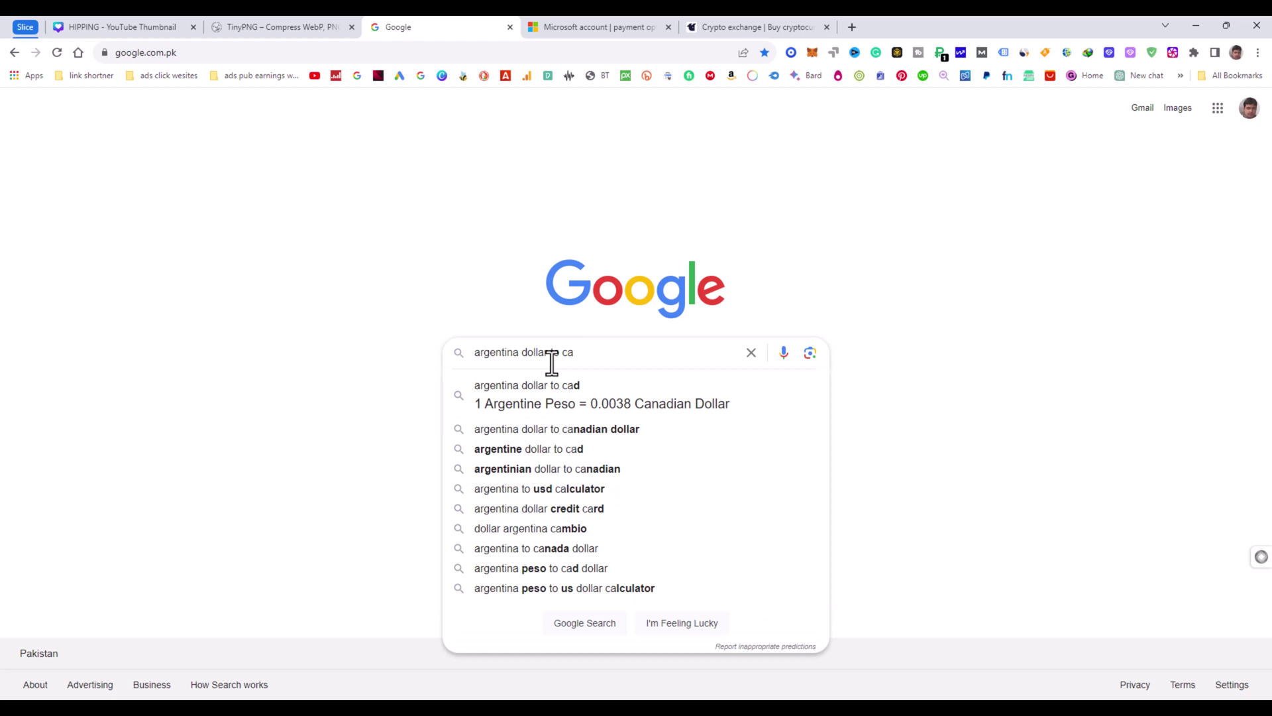
pyautogui.click(547, 395)
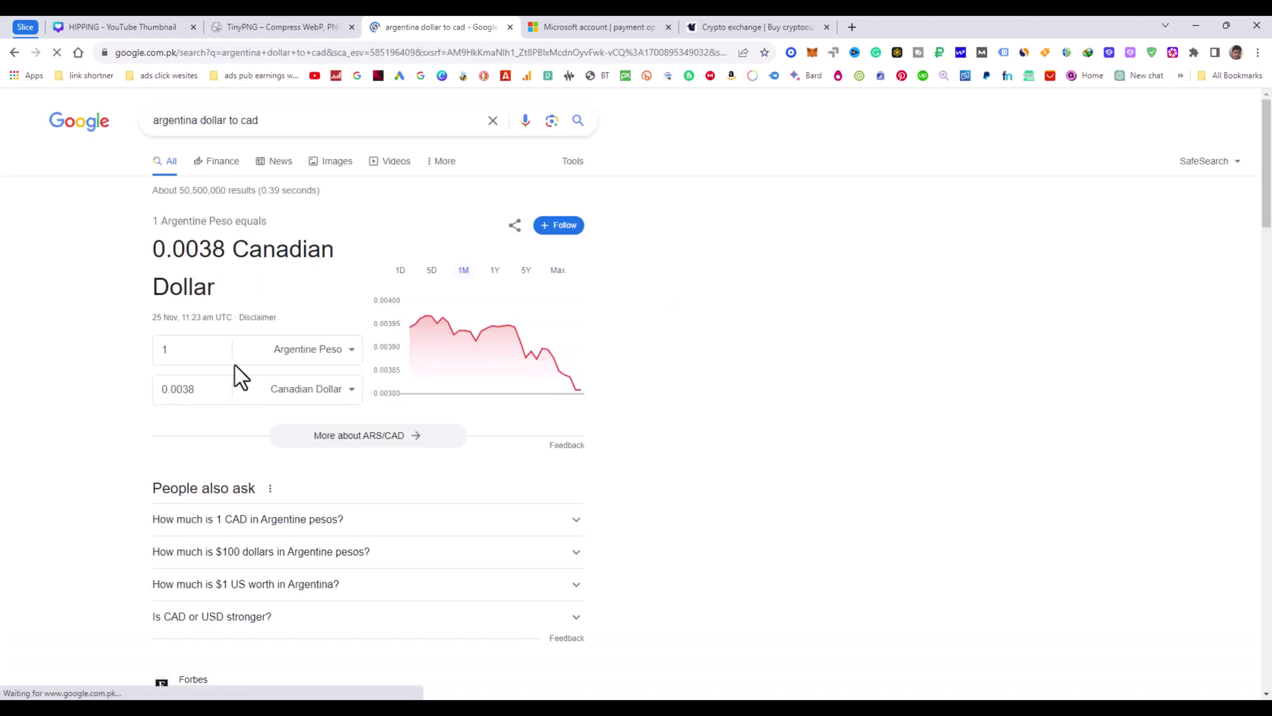
# Step: Enter 714 in the converter's Argentine Peso field so it shows 2.72 Canadian Dollar
pyautogui.click(228, 349)
pyautogui.press('BackSpace')
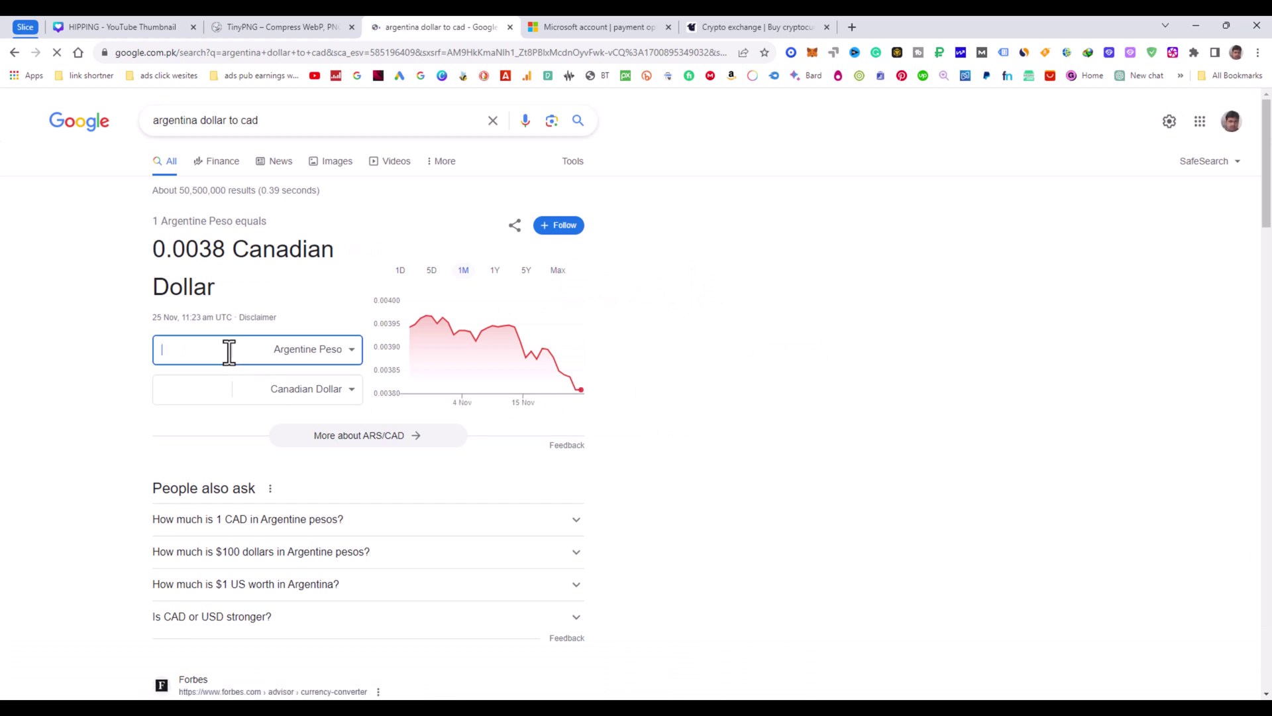
pyautogui.write('714')
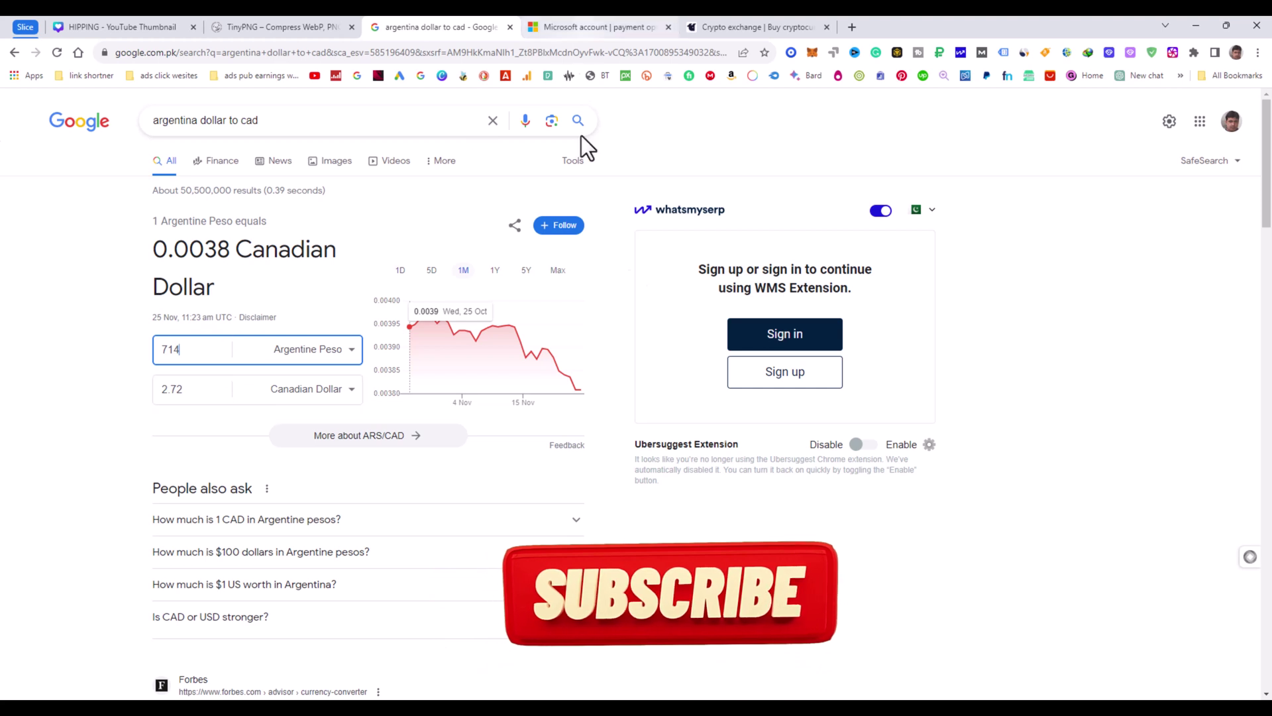
pyautogui.moveTo(802, 708)
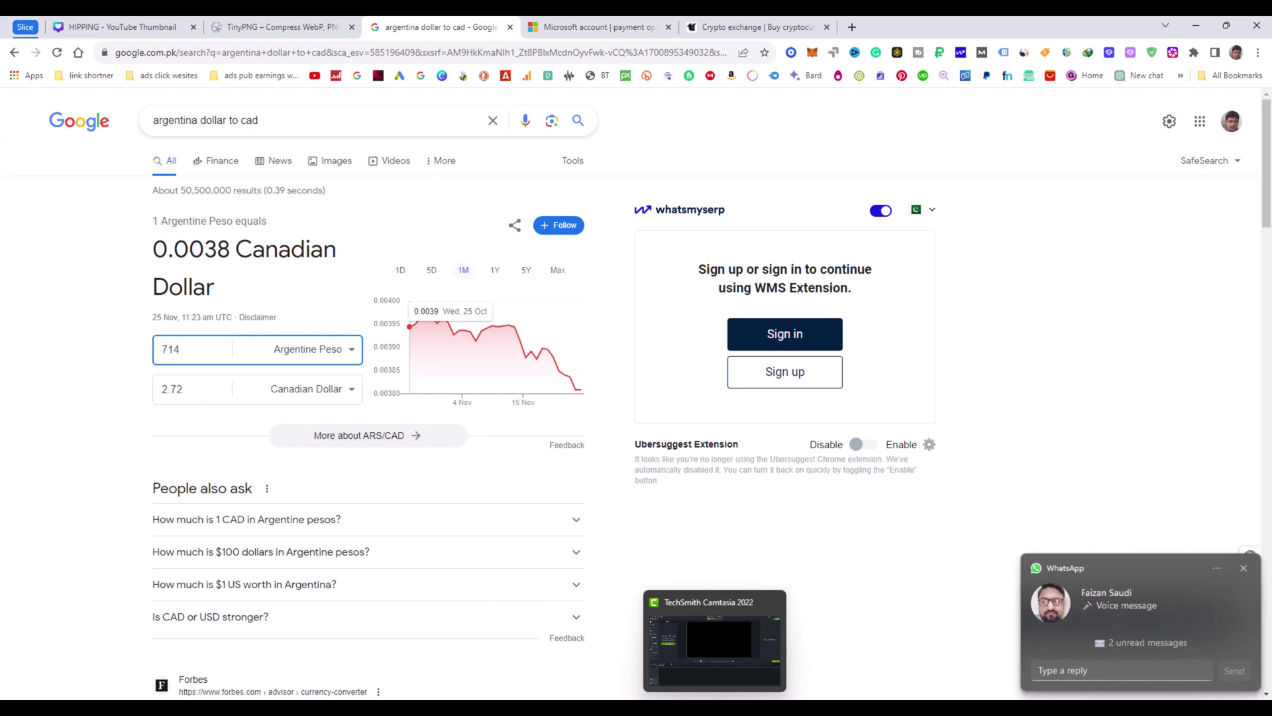
# Step: Bring back the Cricket 22 Store page priced $ 714,00 and close the WhatsApp toast
pyautogui.hotkey('alt', 'Tab')
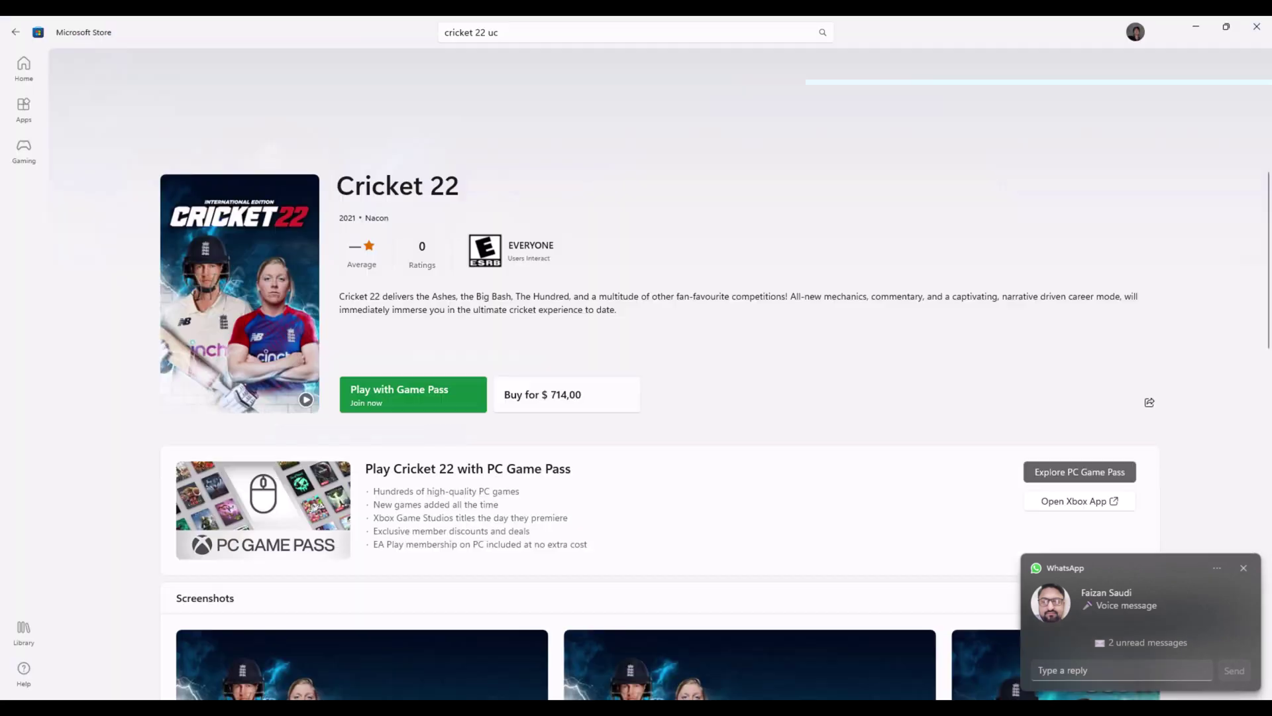
pyautogui.click(1244, 568)
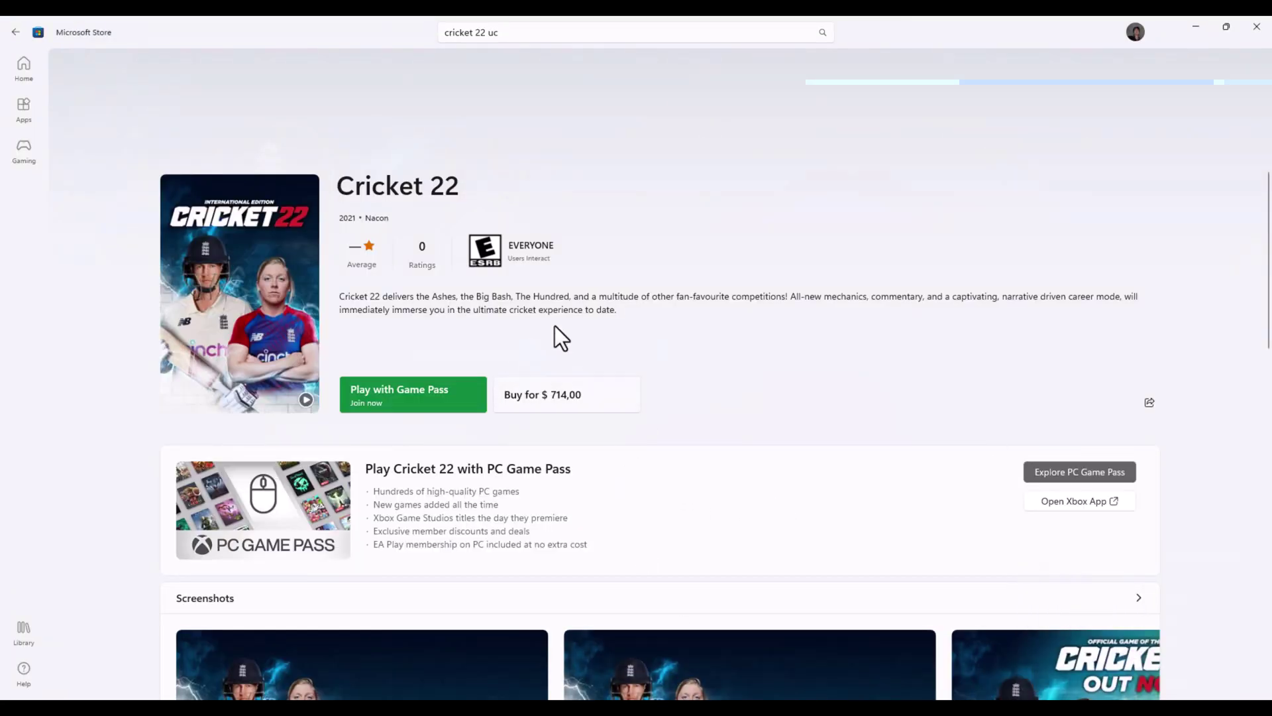
pyautogui.scroll(-4, 790, 406)
pyautogui.scroll(5, 790, 407)
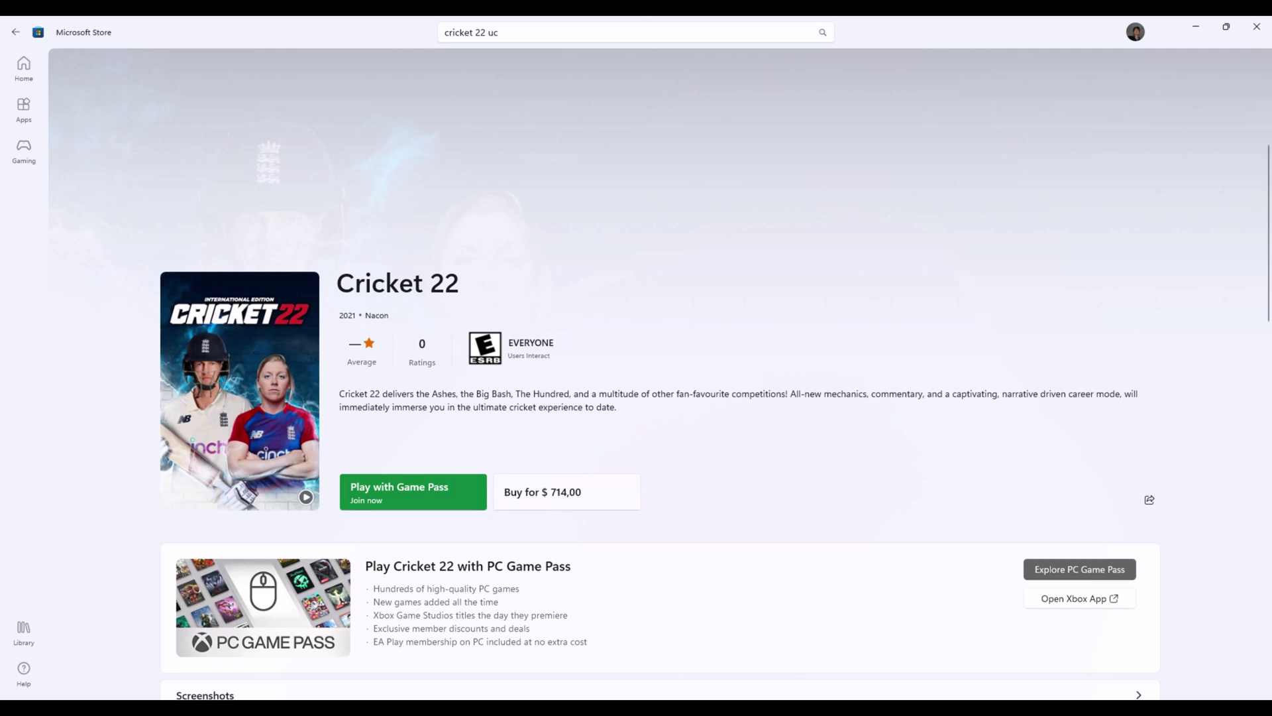
# Step: Show Chrome's 'Microsoft account | payment options' tab with its 0.00 balance and no payment methods
pyautogui.hotkey('alt', 'Tab')
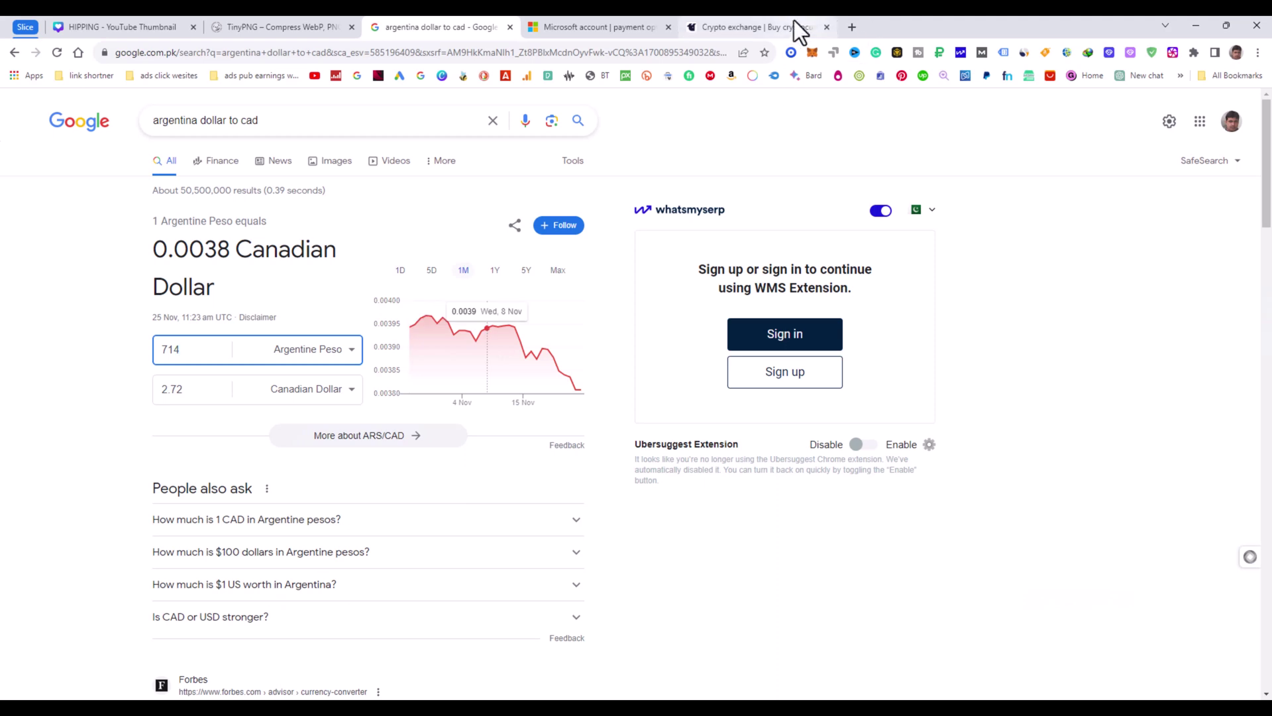
pyautogui.click(645, 29)
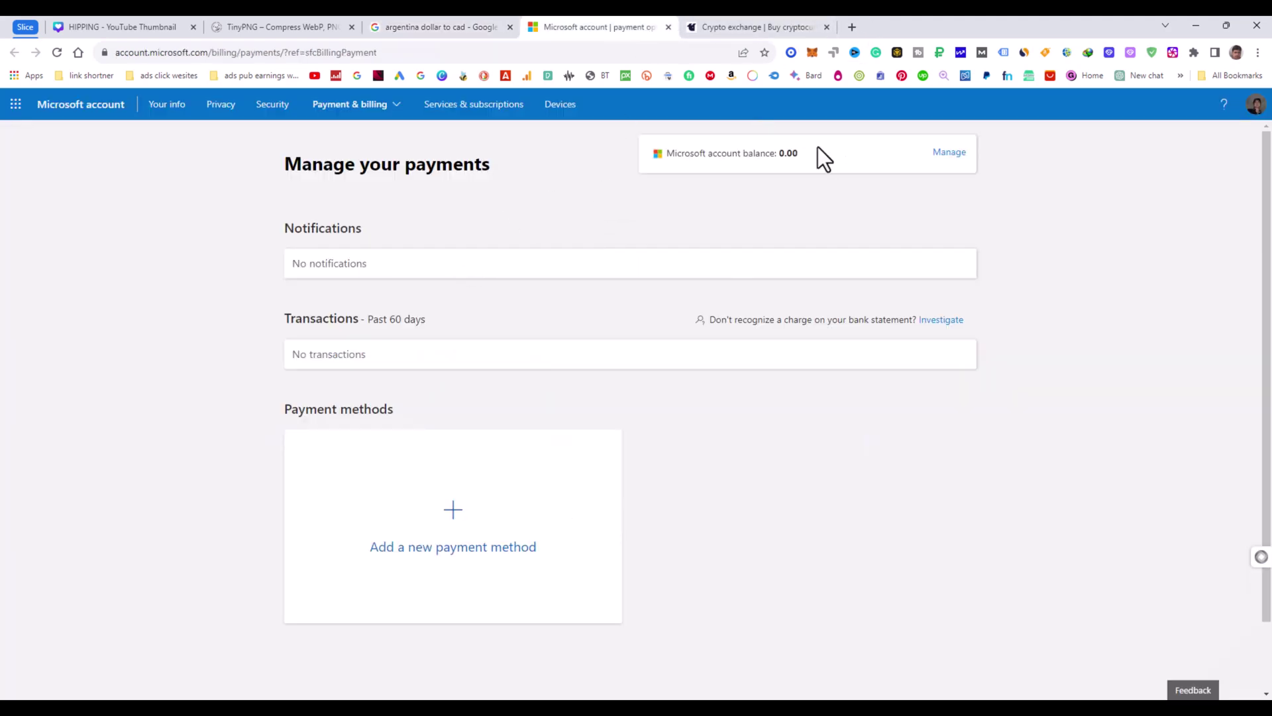